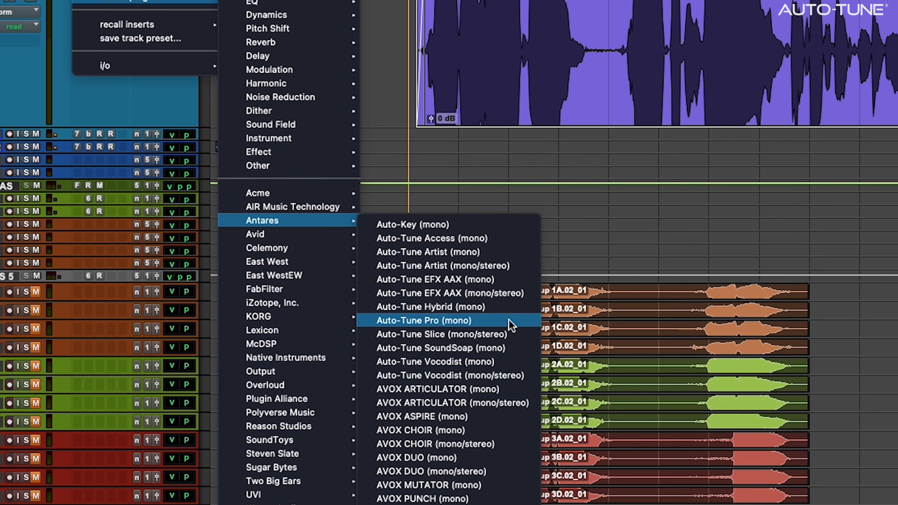
Insert Auto-Tune Pro (mono) on the Chorus Vox track, using Classic mode and a Retune Speed of 0
{"action": "left_click", "coordinate": [509, 320]}
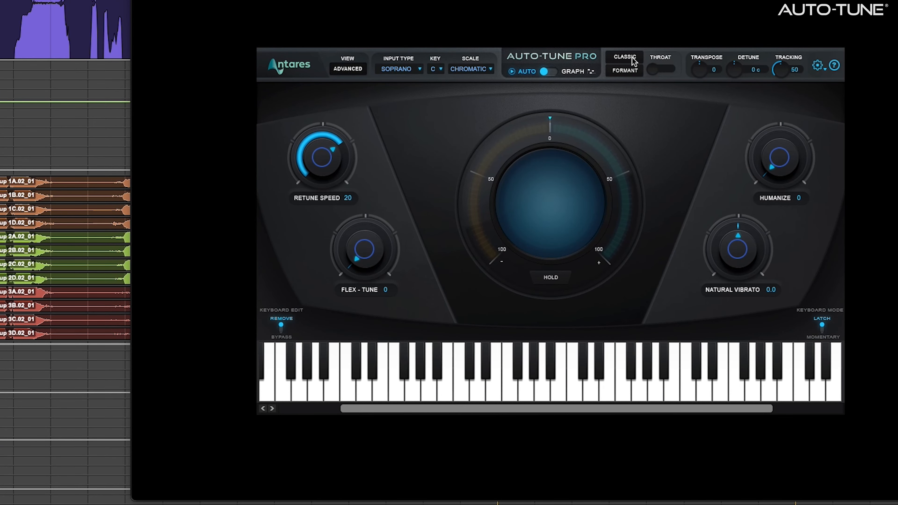
{"action": "left_click", "coordinate": [632, 58]}
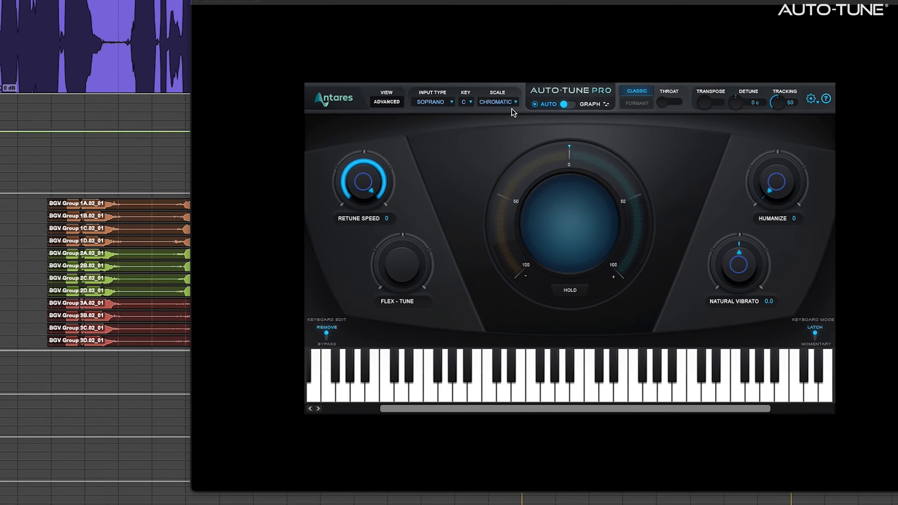
{"action": "key", "text": "space"}
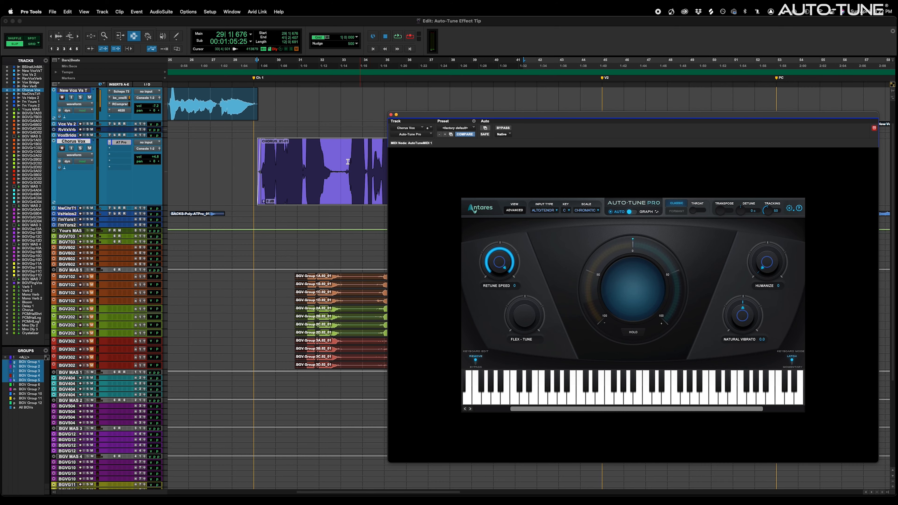
Analyze the selected chorus clip with the Auto-Key AudioSuite plug-in and send the detected key and scale to Auto-Tune Pro
{"action": "left_click", "coordinate": [161, 11]}
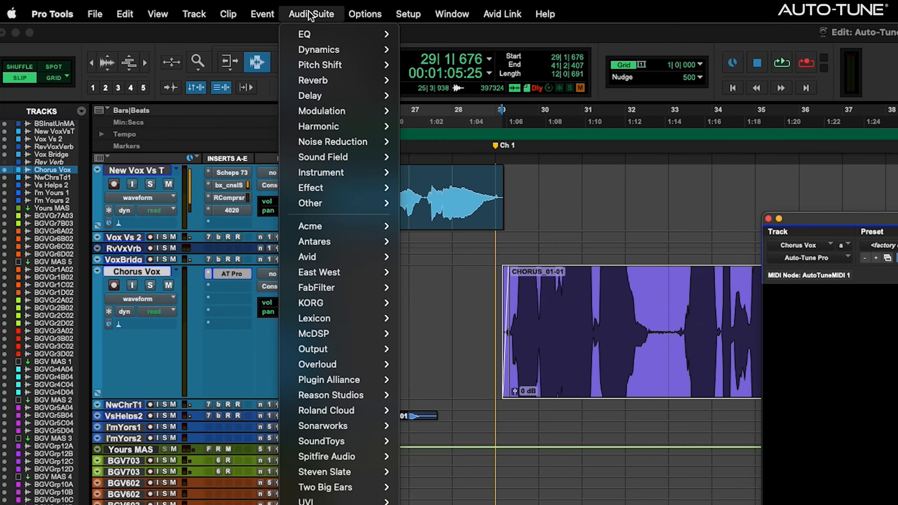
{"action": "mouse_move", "coordinate": [178, 127]}
{"action": "left_click", "coordinate": [482, 243]}
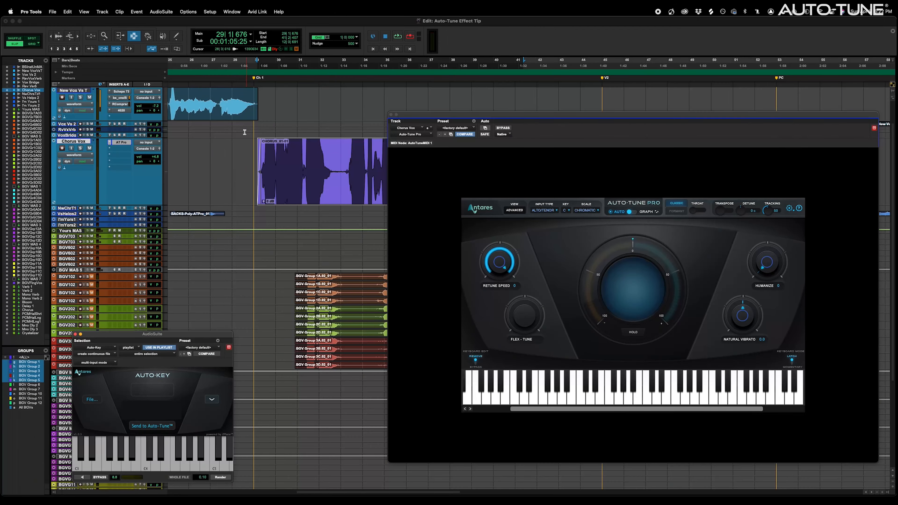
{"action": "left_click", "coordinate": [81, 476]}
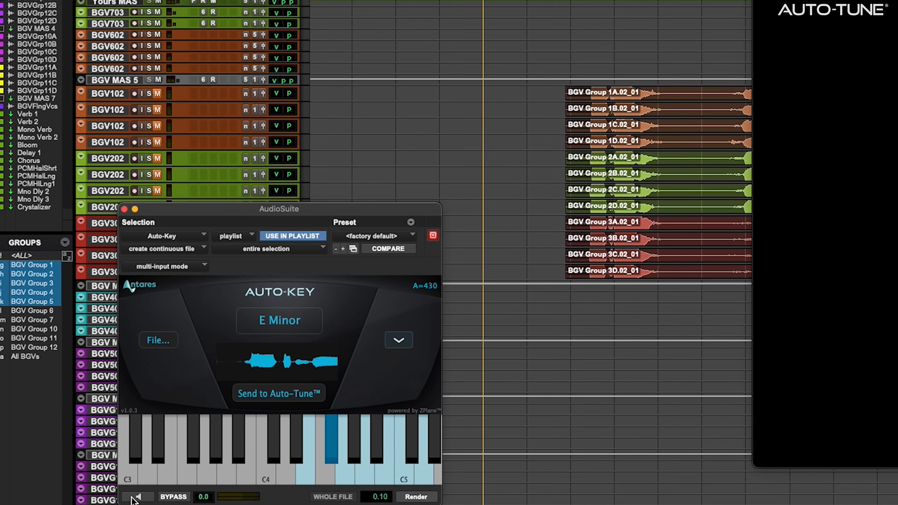
{"action": "left_click", "coordinate": [299, 393]}
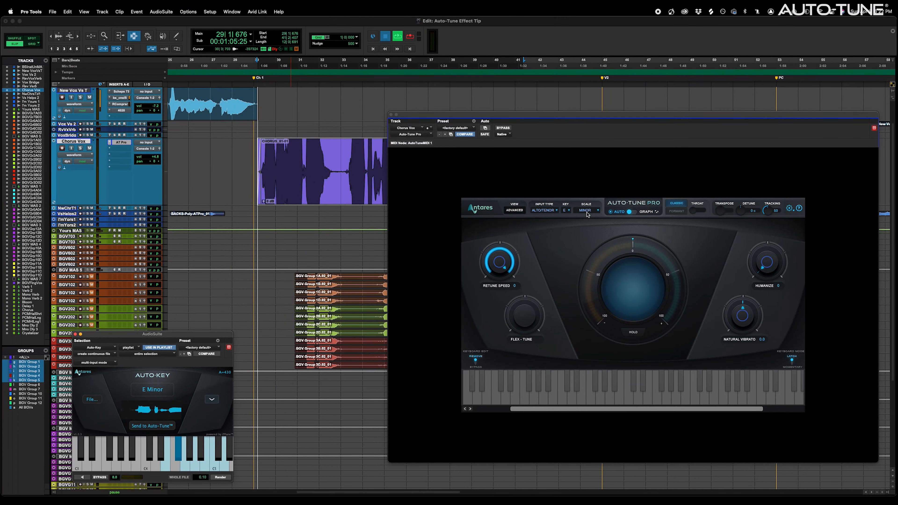
Play back the chorus vocal with the detected key applied and close the Auto-Key window
{"action": "key", "text": "space"}
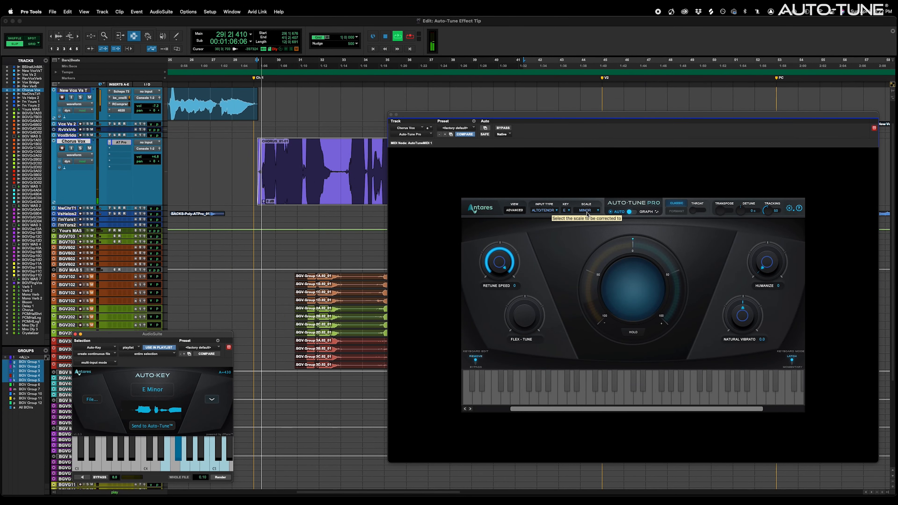
{"action": "key", "text": "space"}
{"action": "left_click", "coordinate": [76, 335]}
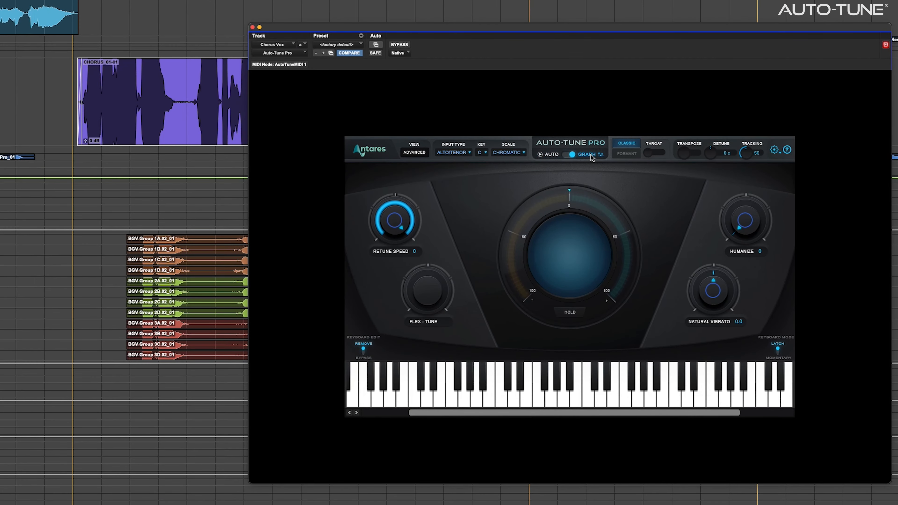
Switch Auto-Tune Pro to Graph mode and track the pitch of the chorus vocal during playback
{"action": "left_click", "coordinate": [588, 155]}
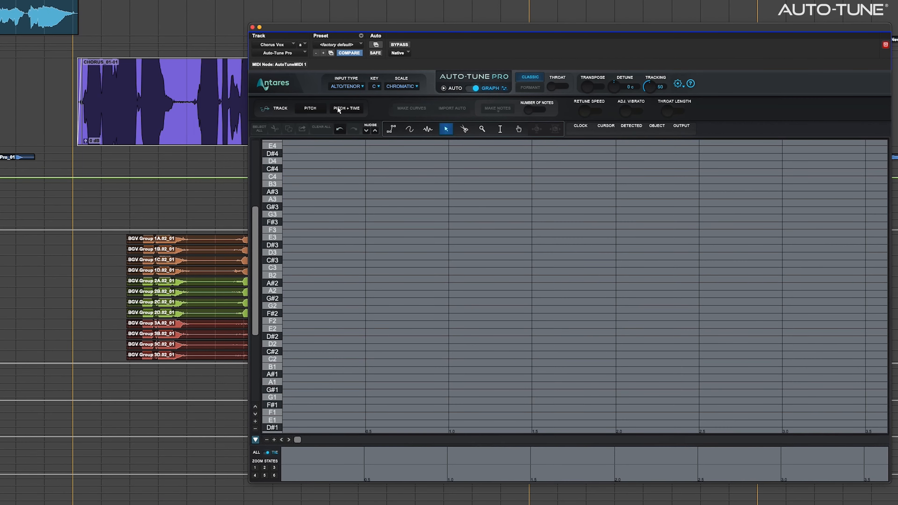
{"action": "left_click", "coordinate": [311, 108]}
{"action": "key", "text": "space"}
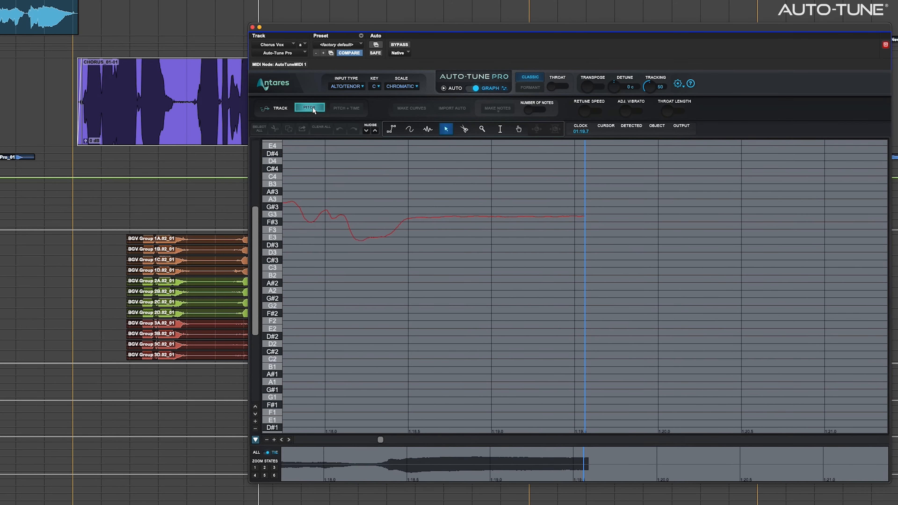
{"action": "left_click", "coordinate": [312, 108]}
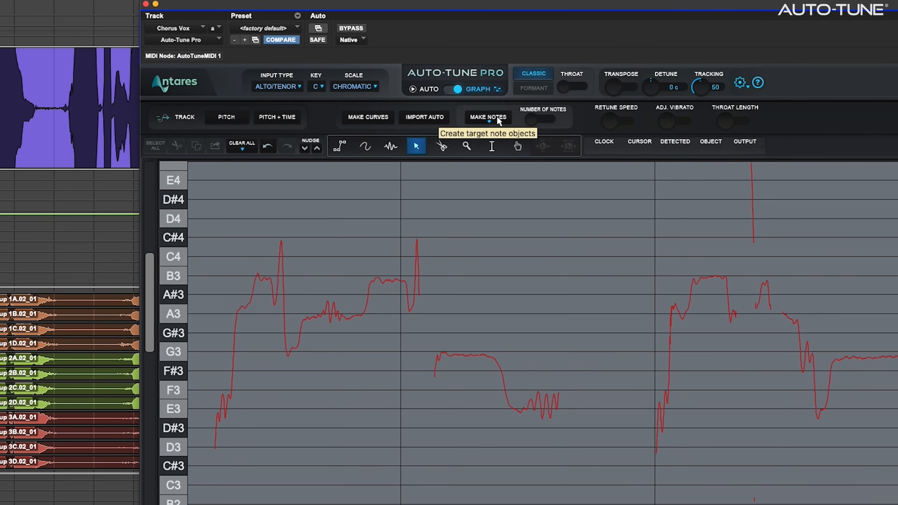
Make note objects from the tracked pitch, set their Retune Speed to 0, and play back the result
{"action": "left_click", "coordinate": [503, 109]}
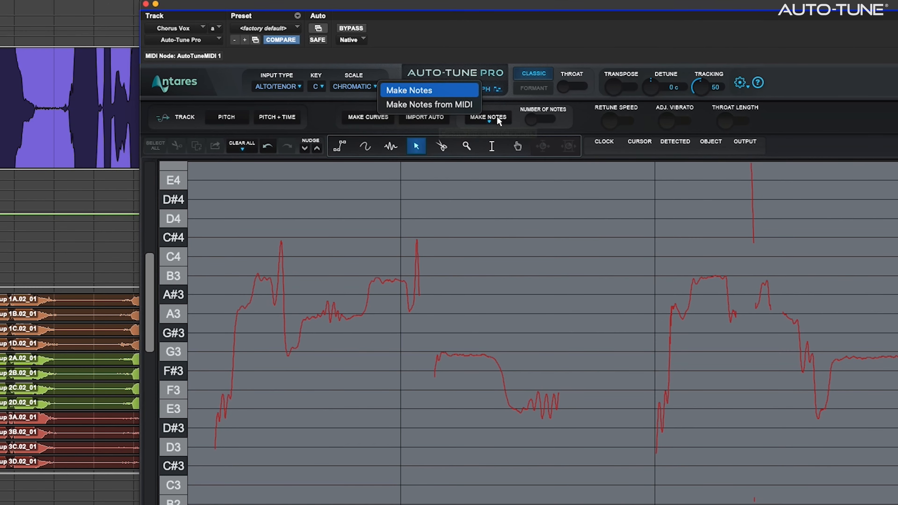
{"action": "left_click", "coordinate": [458, 92]}
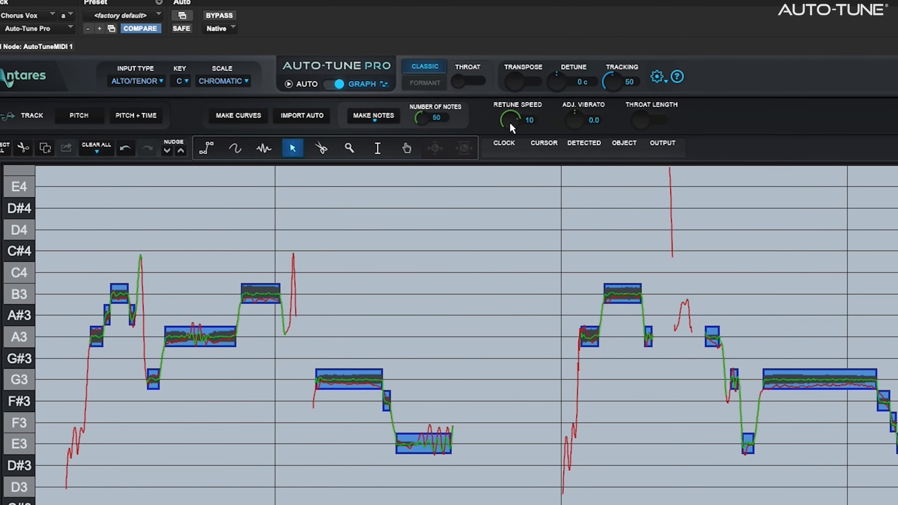
{"action": "left_click_drag", "start_coordinate": [508, 95], "coordinate": [512, 40]}
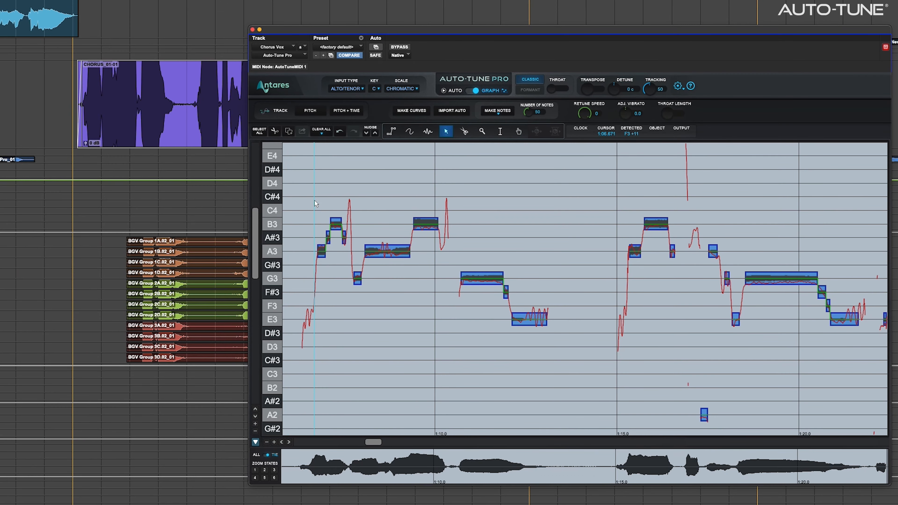
{"action": "key", "text": "space"}
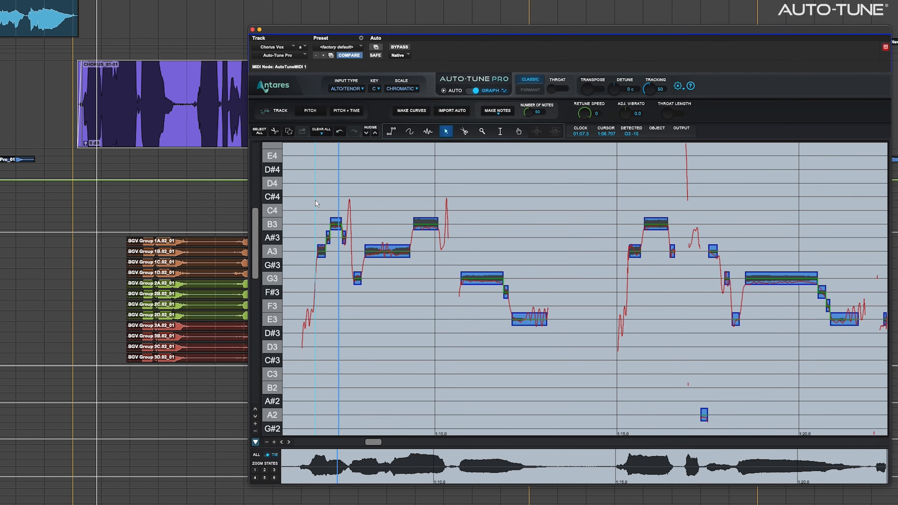
{"action": "key", "text": "space"}
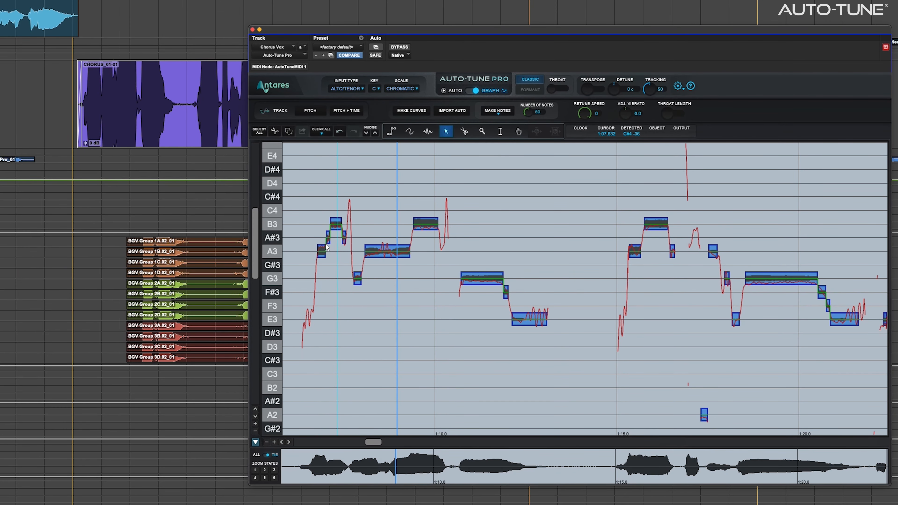
Cut the two short A#3 notes on either side of the first B3 note
{"action": "left_click", "coordinate": [327, 241]}
{"action": "left_click", "coordinate": [334, 249]}
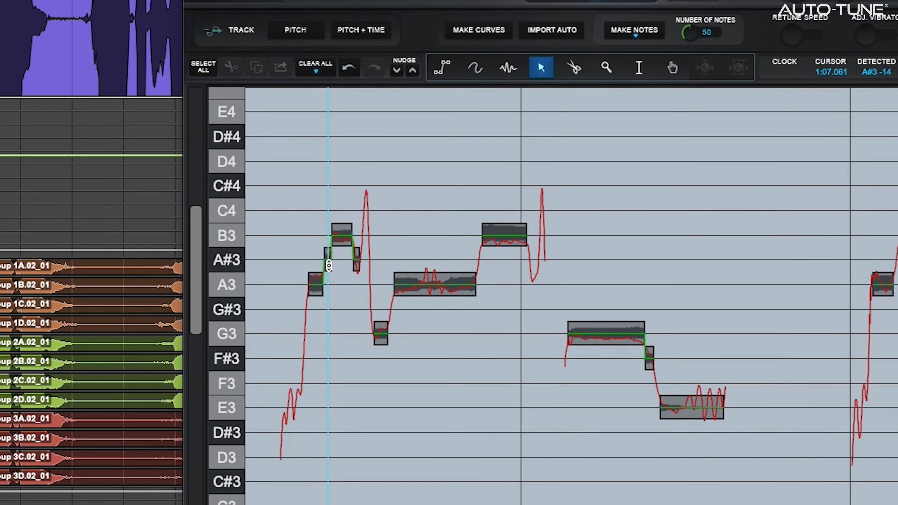
{"action": "left_click", "coordinate": [328, 265]}
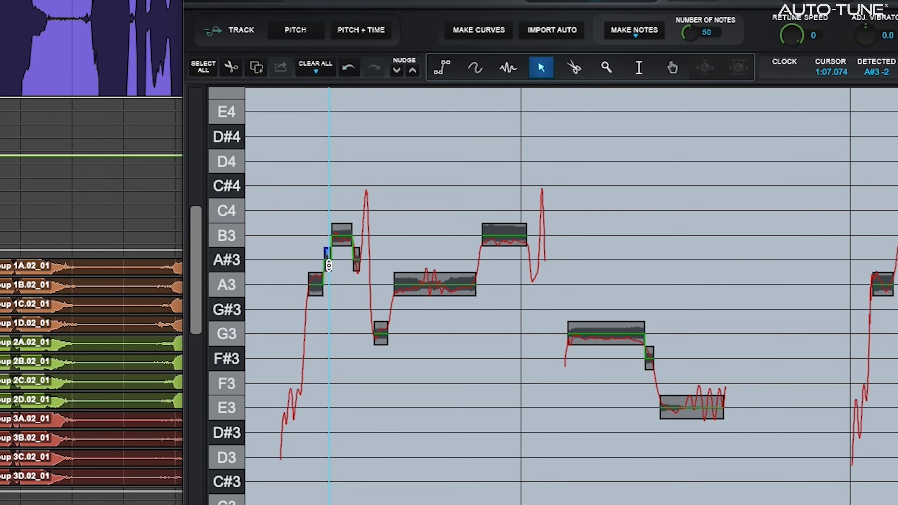
{"action": "key", "text": "ctrl+x"}
{"action": "left_click", "coordinate": [357, 261]}
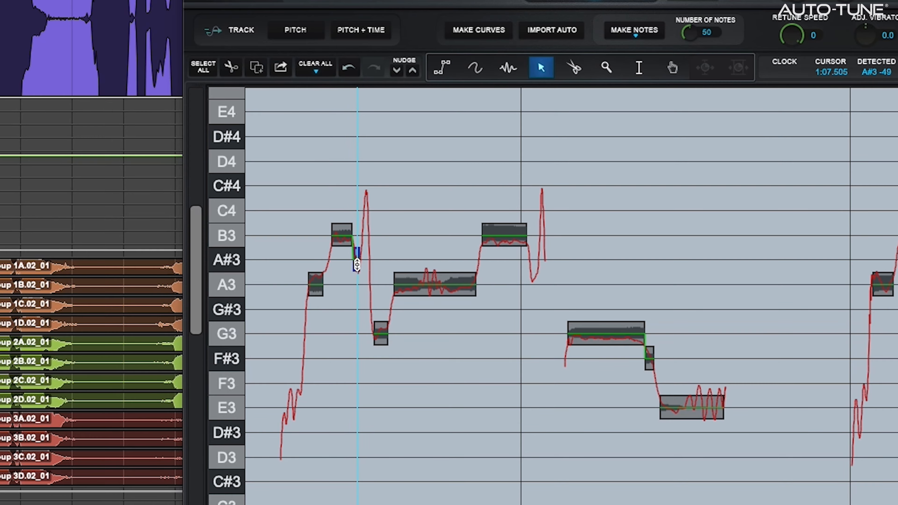
{"action": "key", "text": "ctrl+x"}
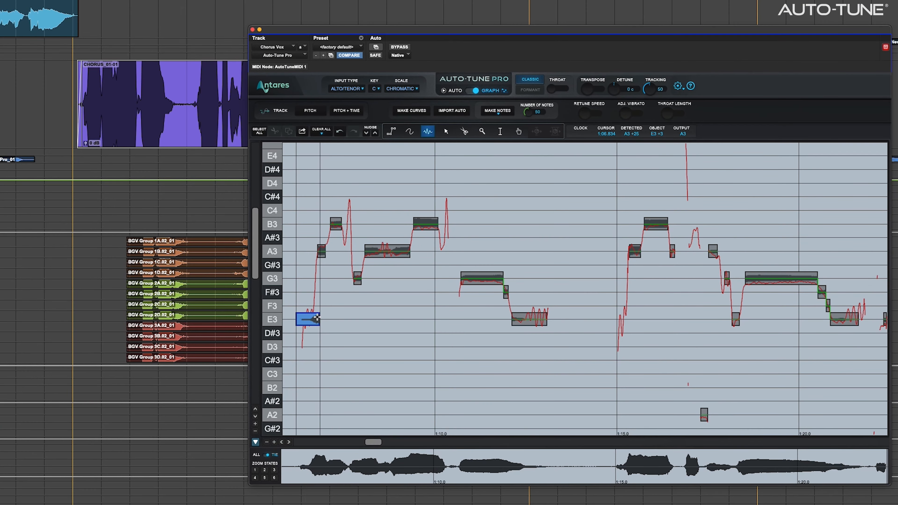
Draw an E3 note at the phrase start and a B3 note near 1:17, and extend the second B3 note over its tail
{"action": "left_click_drag", "start_coordinate": [317, 318], "coordinate": [313, 319]}
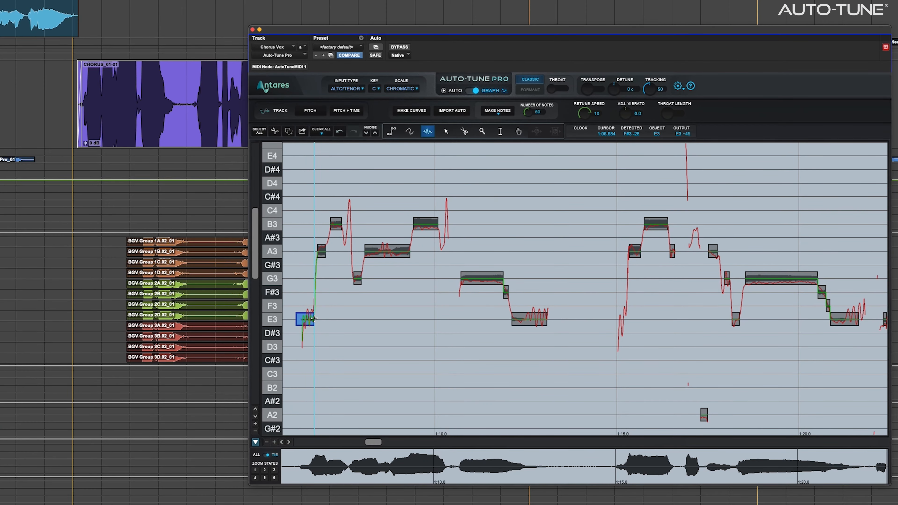
{"action": "left_click", "coordinate": [437, 224]}
{"action": "left_click_drag", "start_coordinate": [438, 223], "coordinate": [453, 223]}
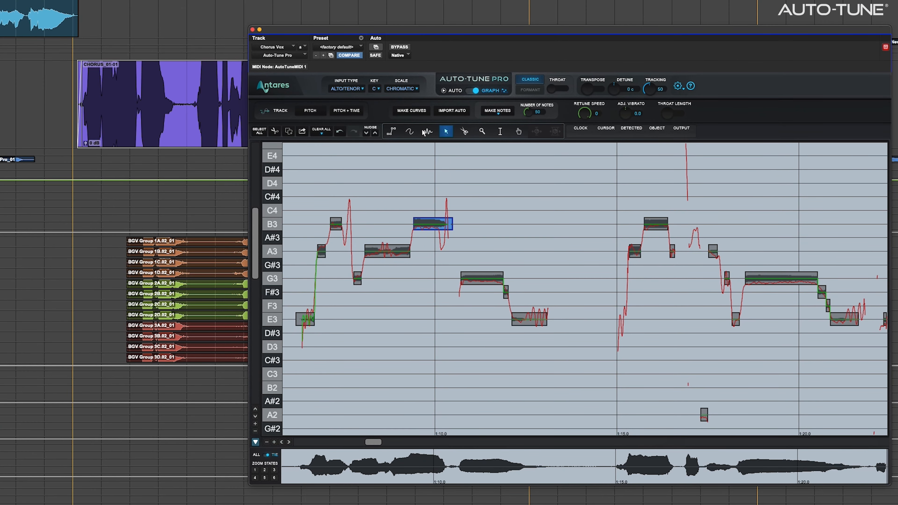
{"action": "left_click_drag", "start_coordinate": [690, 224], "coordinate": [702, 221]}
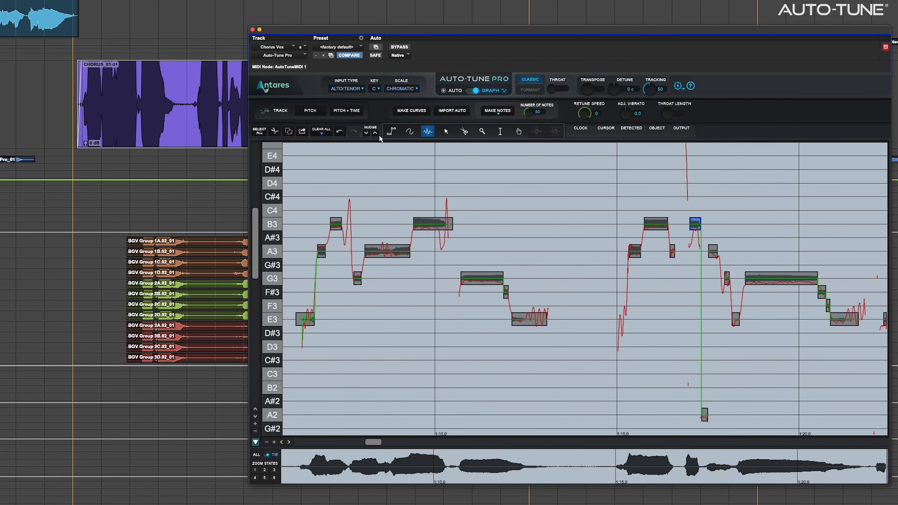
Return to the selection tool and play back the edited chorus notes from the start of the phrase
{"action": "left_click", "coordinate": [446, 131]}
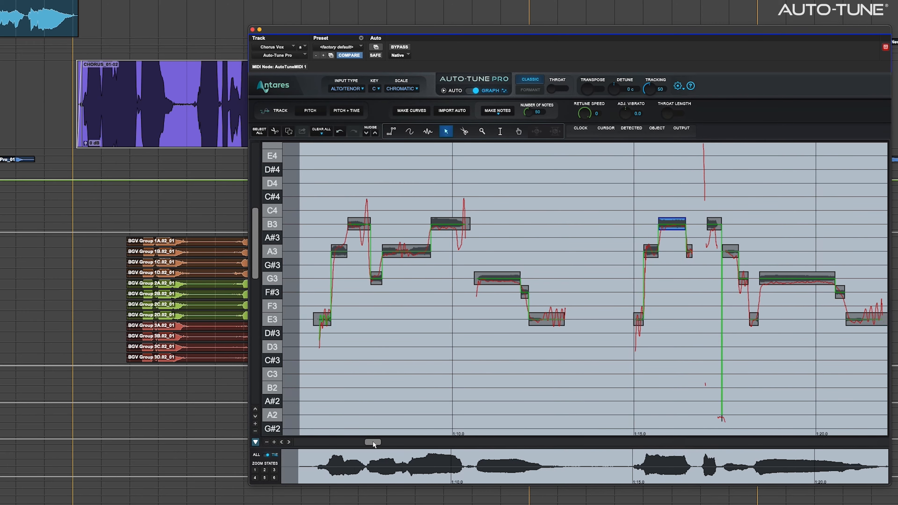
{"action": "left_click_drag", "start_coordinate": [372, 442], "coordinate": [371, 441]}
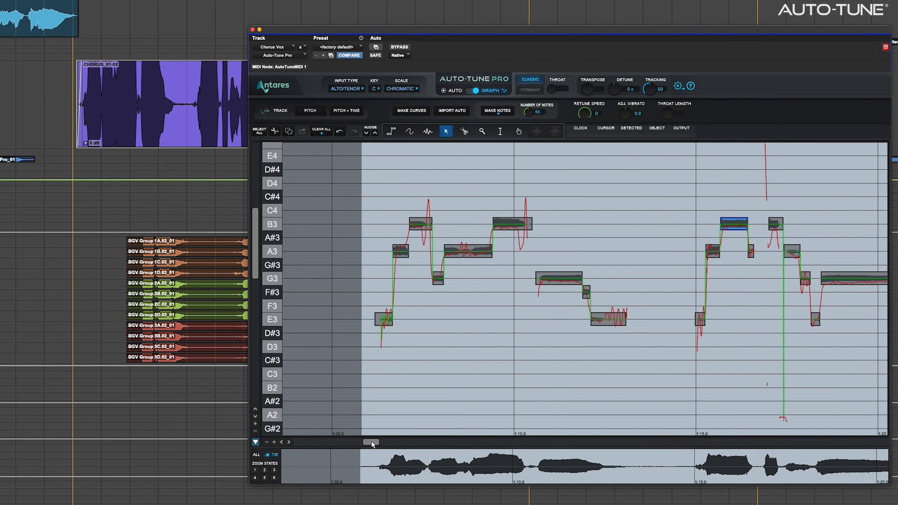
{"action": "key", "text": "space"}
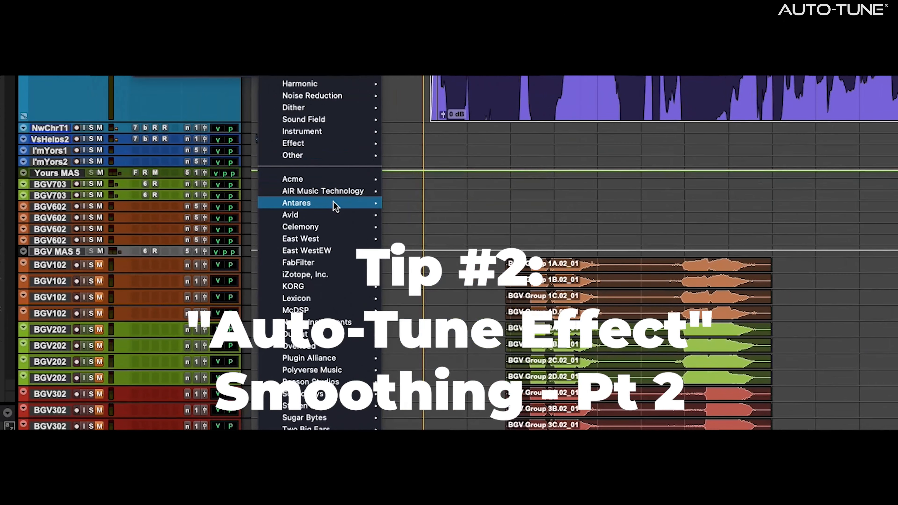
Insert Auto-Tune Artist (mono) on the Chorus Vox track, enable Classic mode, and set the input type to Alto/Tenor
{"action": "mouse_move", "coordinate": [335, 206]}
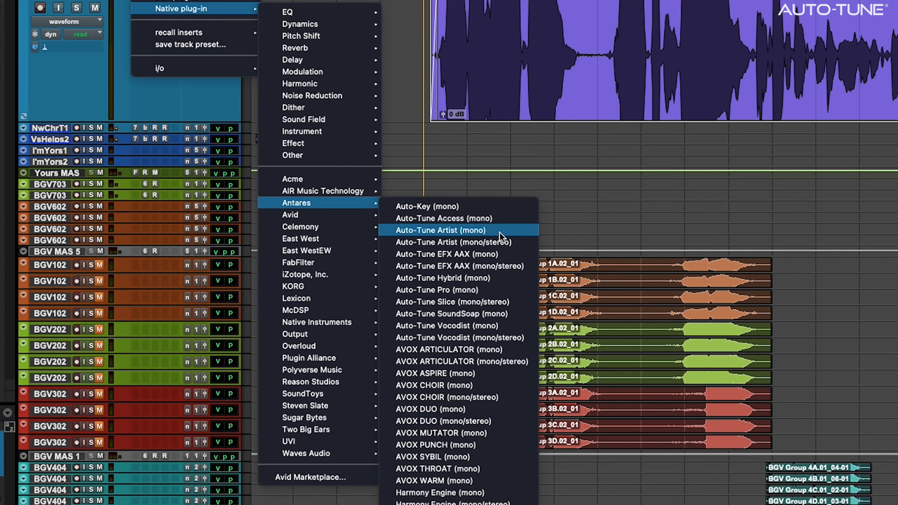
{"action": "left_click", "coordinate": [499, 232]}
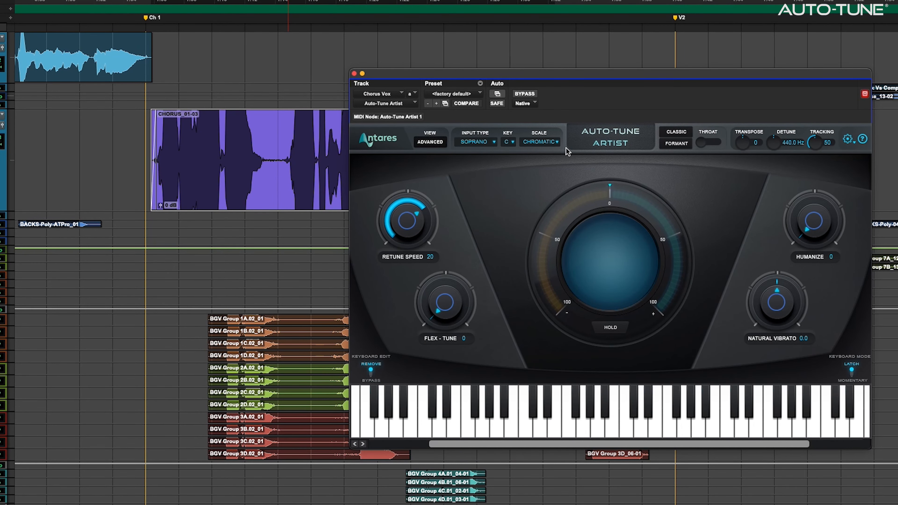
{"action": "left_click", "coordinate": [686, 133]}
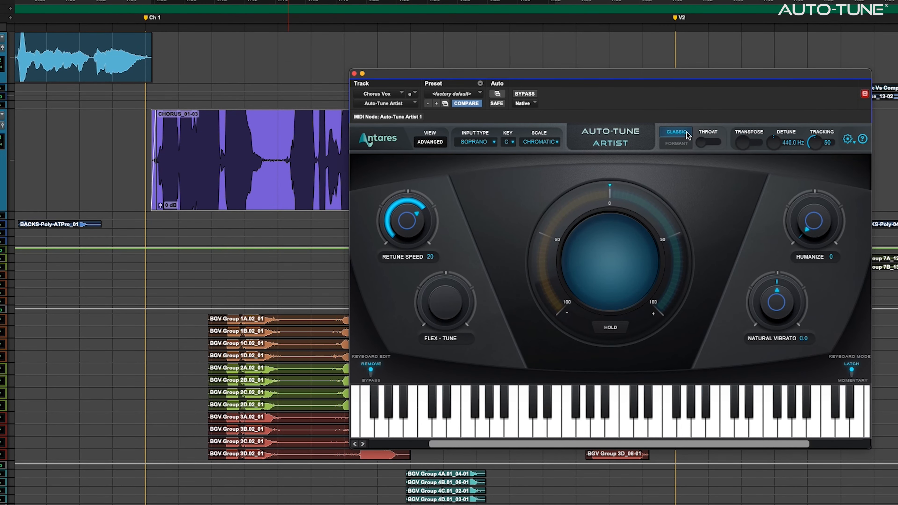
{"action": "left_click", "coordinate": [484, 145]}
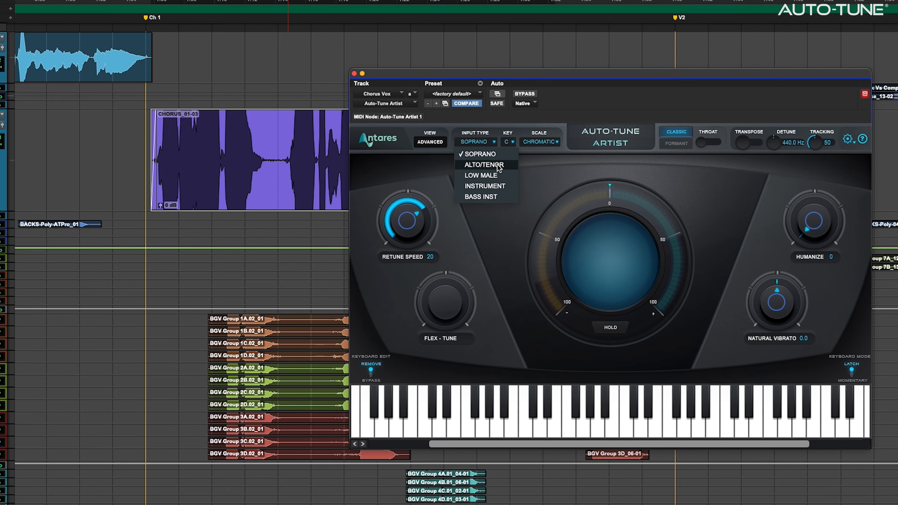
{"action": "left_click", "coordinate": [496, 164]}
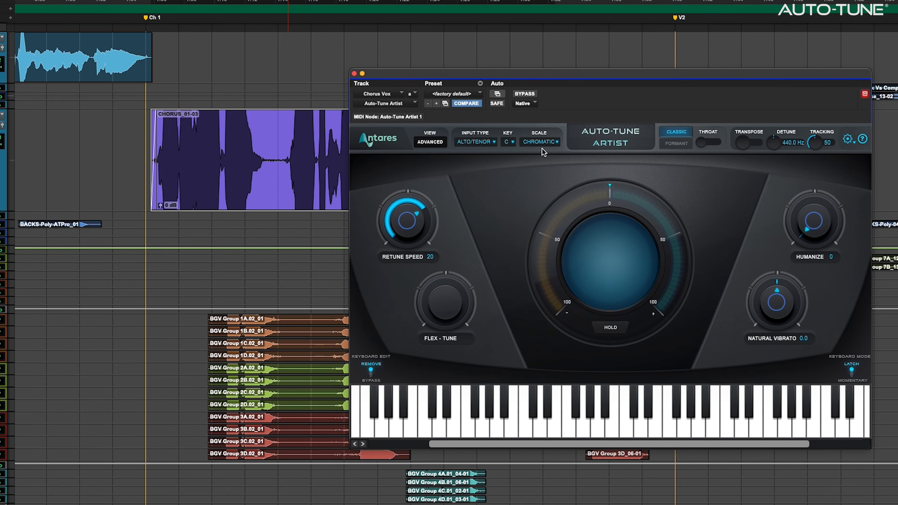
Detect the chorus clip's key with Auto-Key again and send it to Auto-Tune Artist
{"action": "left_click", "coordinate": [294, 12]}
{"action": "mouse_move", "coordinate": [296, 219]}
{"action": "left_click", "coordinate": [472, 220]}
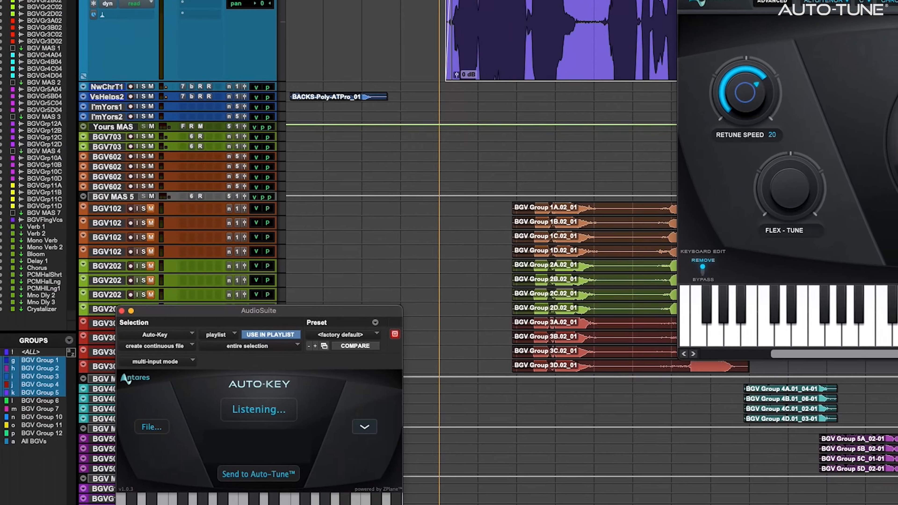
{"action": "left_click", "coordinate": [126, 481]}
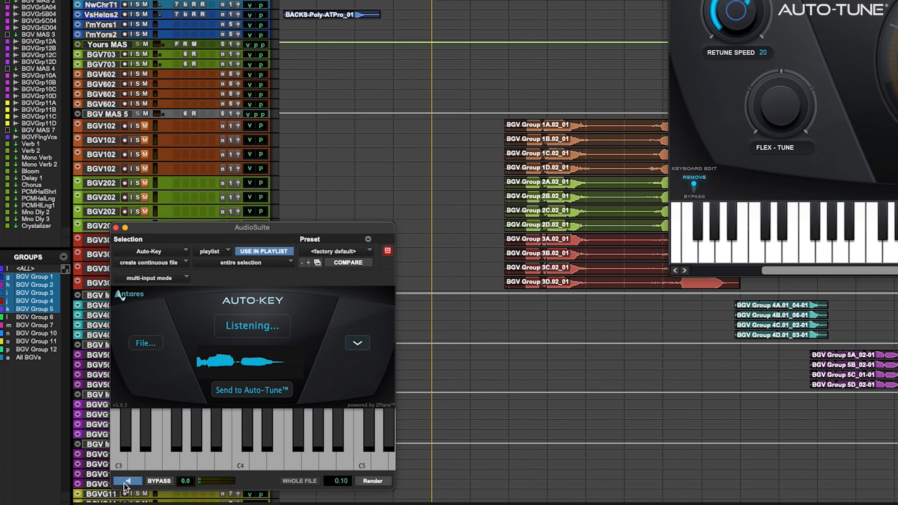
{"action": "left_click", "coordinate": [252, 389]}
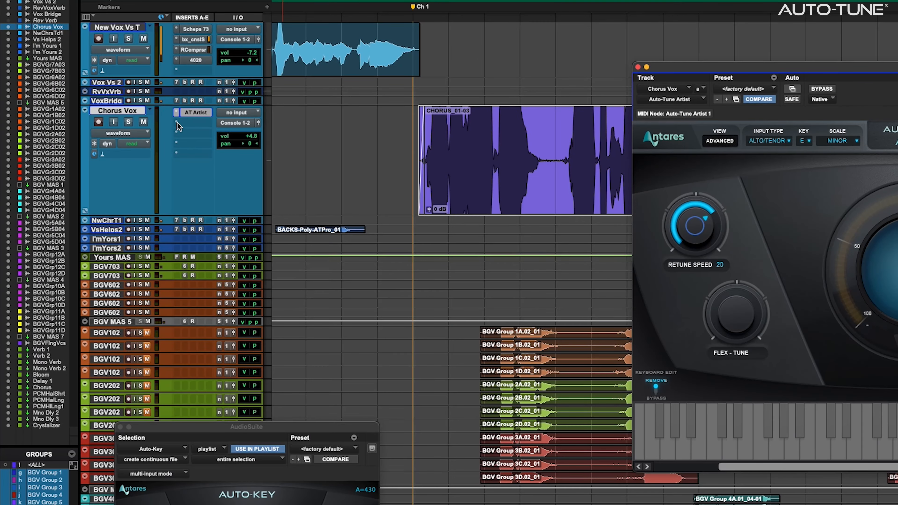
Insert a second Auto-Tune Artist on the Chorus Vox track and send it the detected E Minor key from Auto-Key
{"action": "left_click", "coordinate": [110, 148]}
{"action": "mouse_move", "coordinate": [138, 155]}
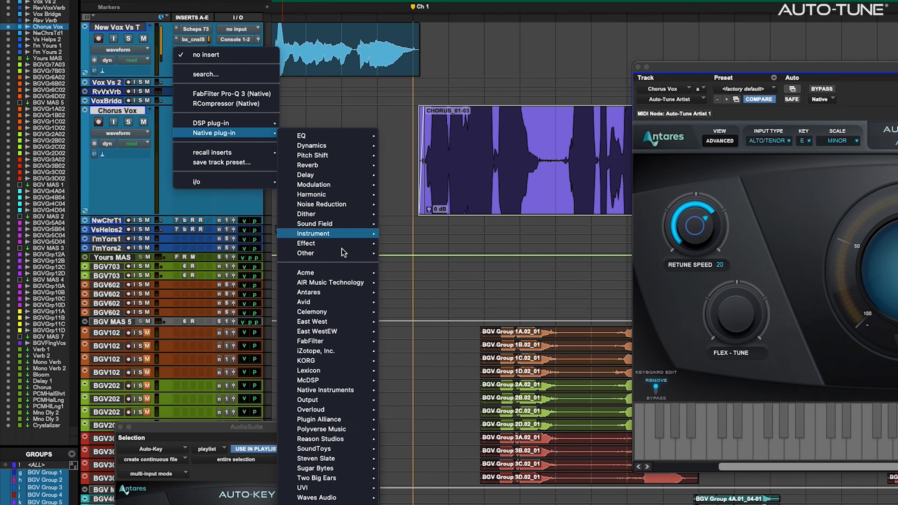
{"action": "mouse_move", "coordinate": [201, 252]}
{"action": "left_click", "coordinate": [476, 317]}
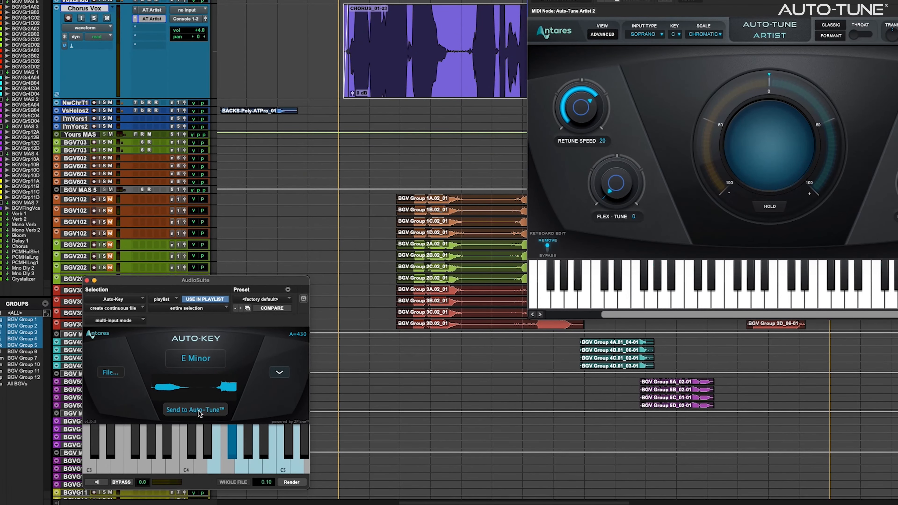
{"action": "left_click", "coordinate": [199, 410]}
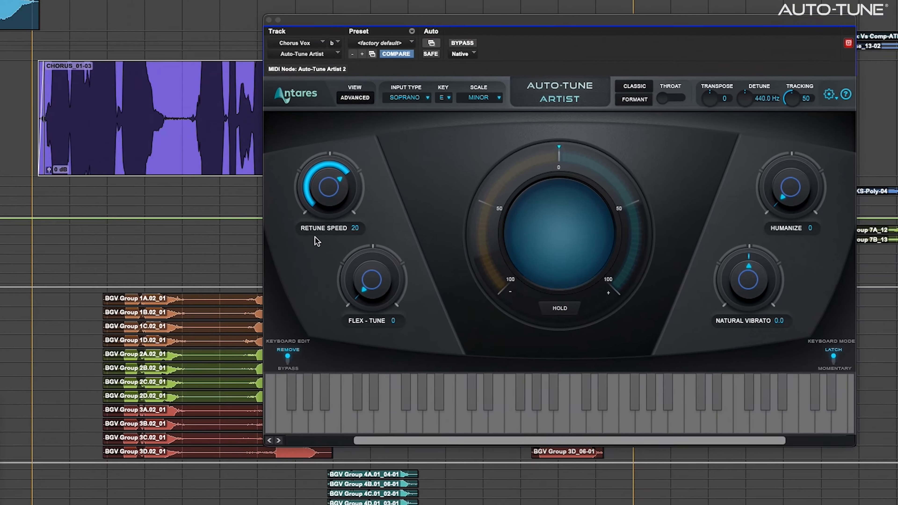
Set the second Auto-Tune Artist's input type to Alto/Tenor, enable Classic mode, and set its Retune Speed to 0
{"action": "left_click", "coordinate": [406, 105]}
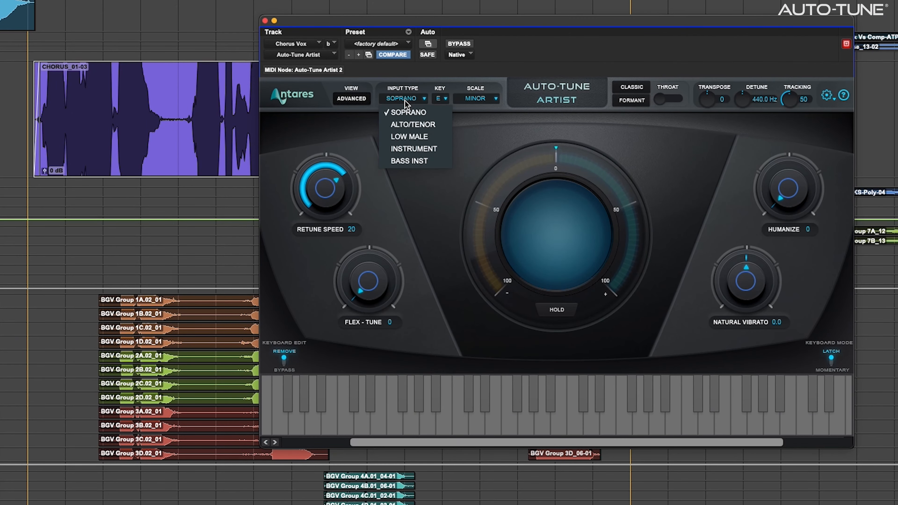
{"action": "left_click", "coordinate": [421, 127]}
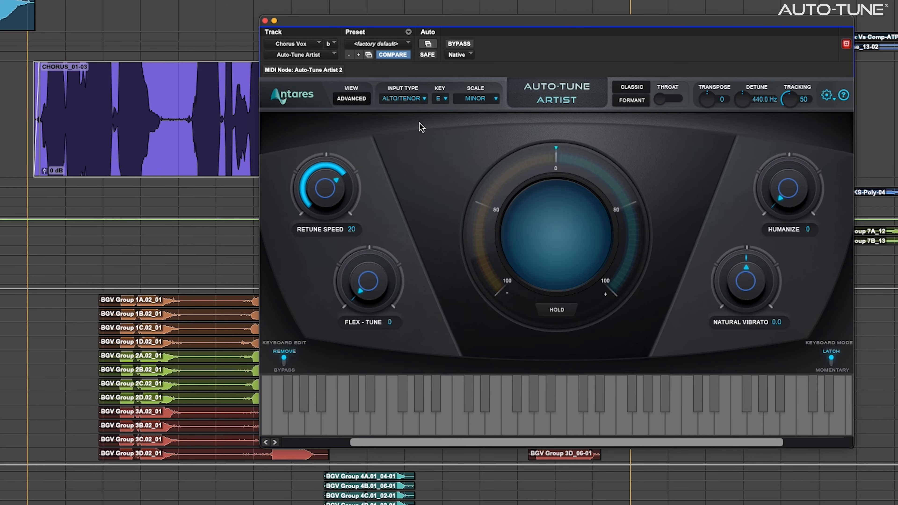
{"action": "left_click", "coordinate": [628, 88]}
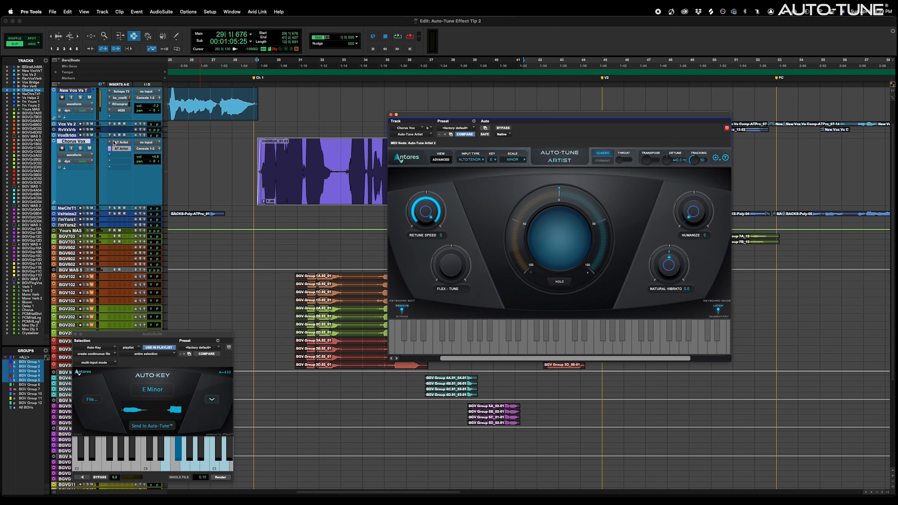
Show the first Auto-Tune Artist beside the second, play back the chorus through both, and close their windows
{"action": "left_click", "coordinate": [114, 142]}
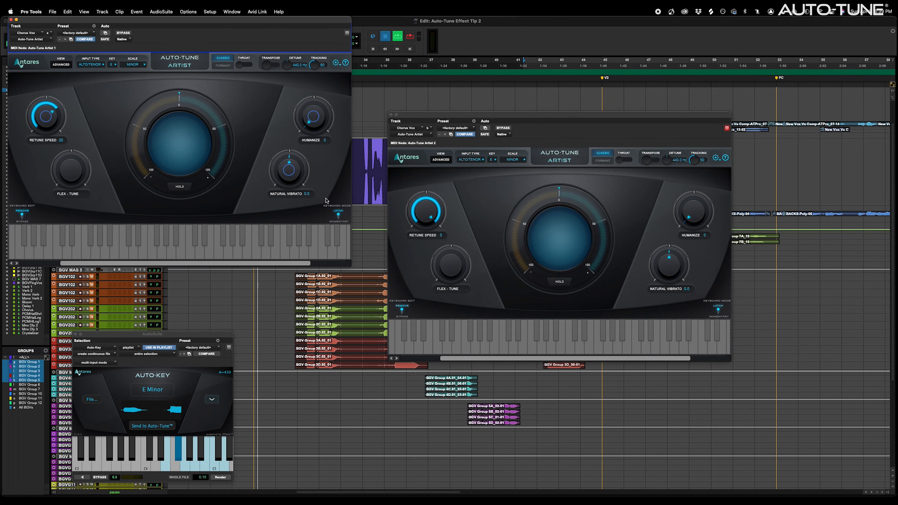
{"action": "key", "text": "space"}
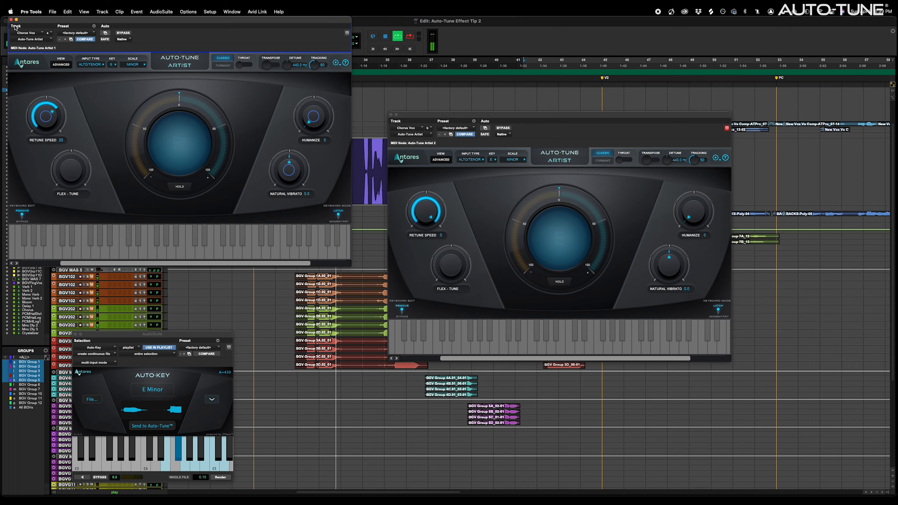
{"action": "left_click", "coordinate": [11, 19]}
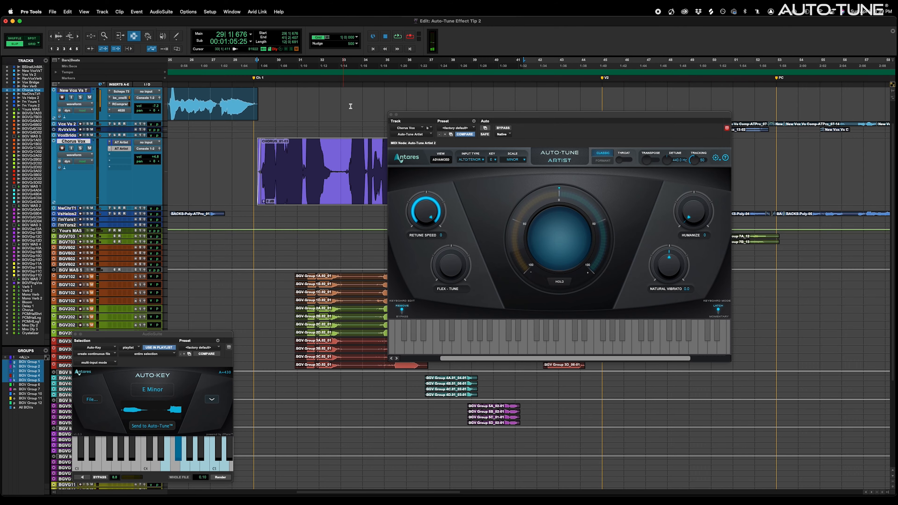
{"action": "left_click", "coordinate": [391, 115]}
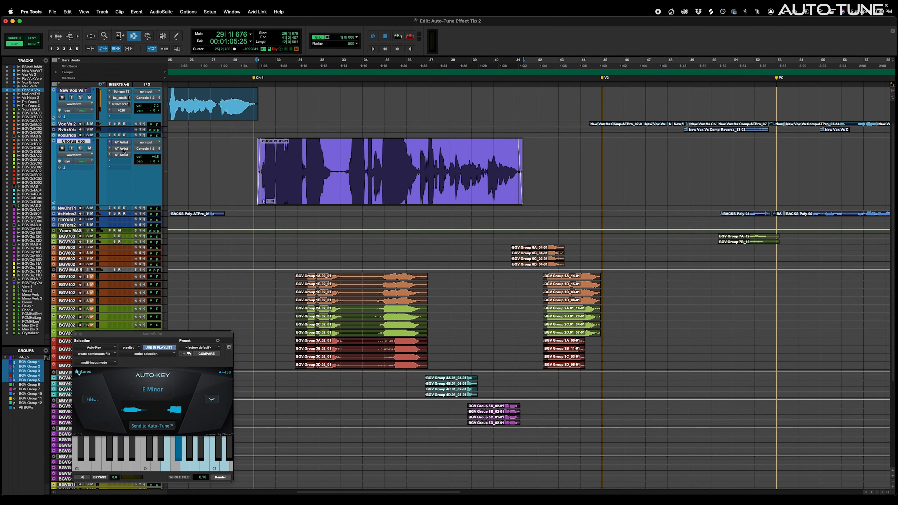
Open all three Auto-Tune Artist instances of the Chorus Vox track and arrange them so every window is visible
{"action": "left_click", "coordinate": [122, 142]}
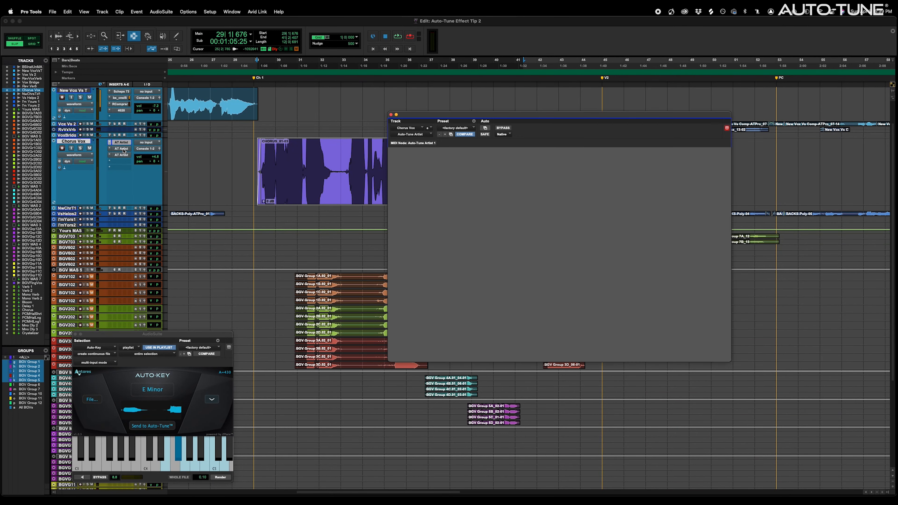
{"action": "left_click", "coordinate": [122, 149], "text": "shift"}
{"action": "left_click_drag", "start_coordinate": [123, 21], "coordinate": [655, 251]}
{"action": "left_click_drag", "start_coordinate": [512, 117], "coordinate": [303, 41]}
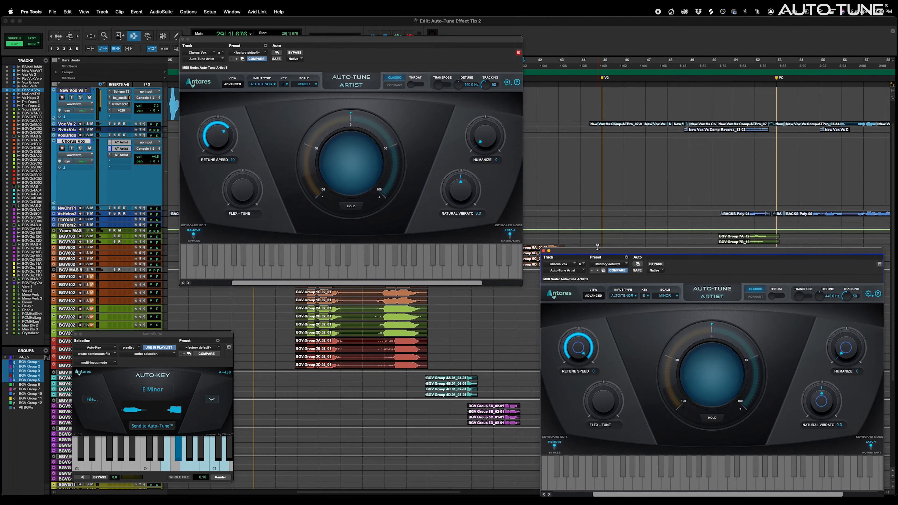
{"action": "left_click_drag", "start_coordinate": [596, 253], "coordinate": [588, 42]}
{"action": "left_click", "coordinate": [123, 156]}
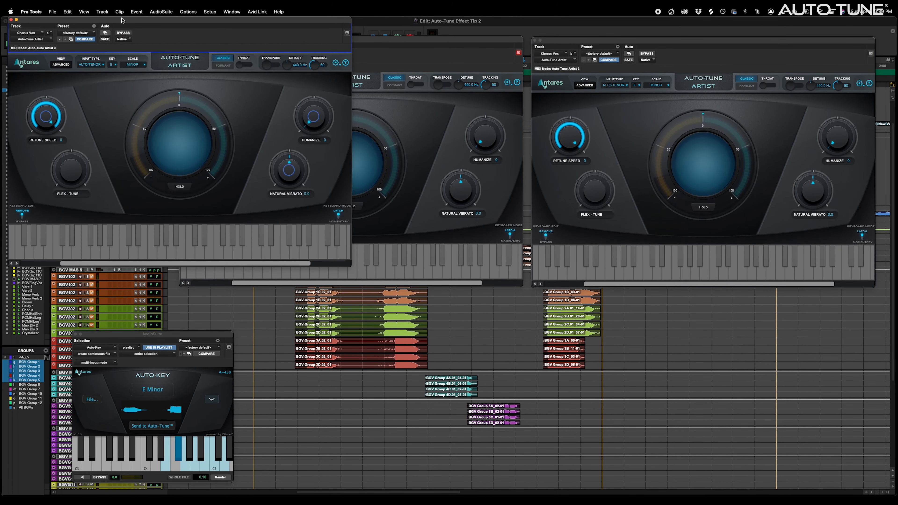
{"action": "left_click_drag", "start_coordinate": [122, 20], "coordinate": [491, 259]}
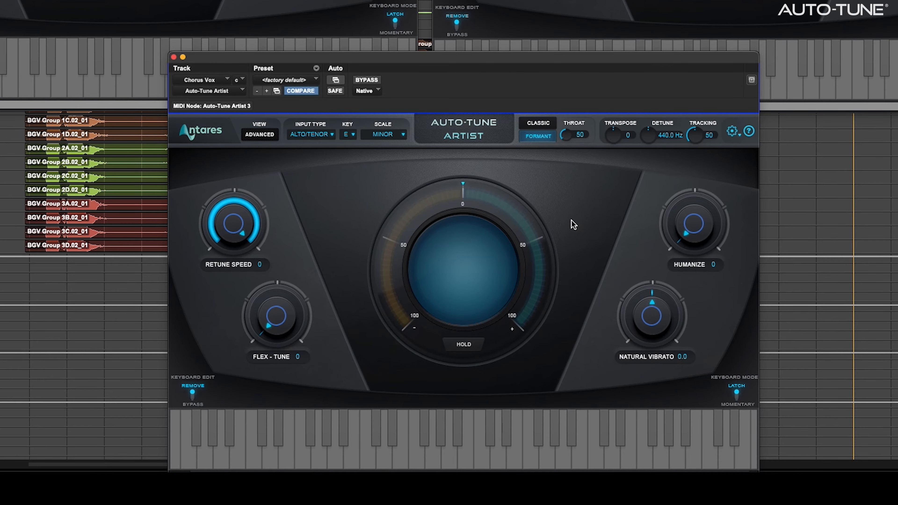
With Formant on in the third Auto-Tune Artist, sweep its Throat amount up to 180 and back down past 77 during playback
{"action": "left_click_drag", "start_coordinate": [566, 137], "coordinate": [569, 96]}
{"action": "left_click_drag", "start_coordinate": [572, 57], "coordinate": [567, 0]}
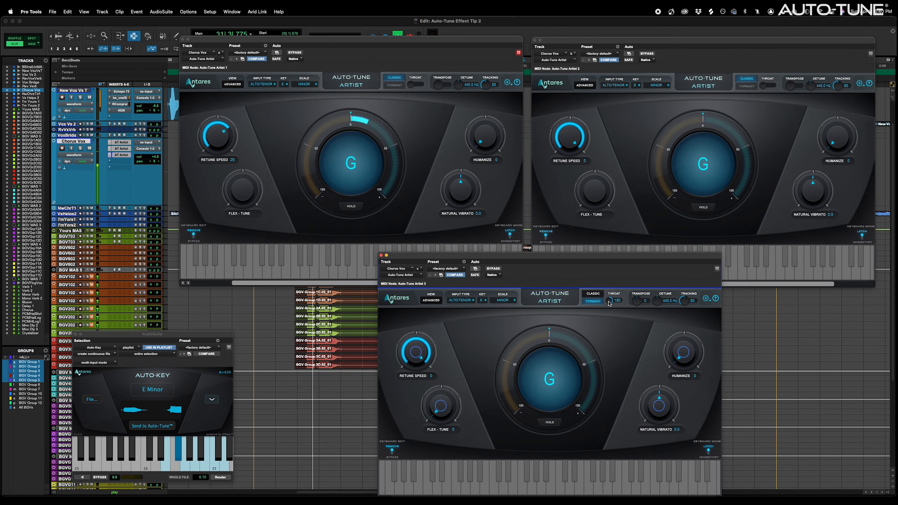
{"action": "left_click_drag", "start_coordinate": [609, 304], "coordinate": [609, 353]}
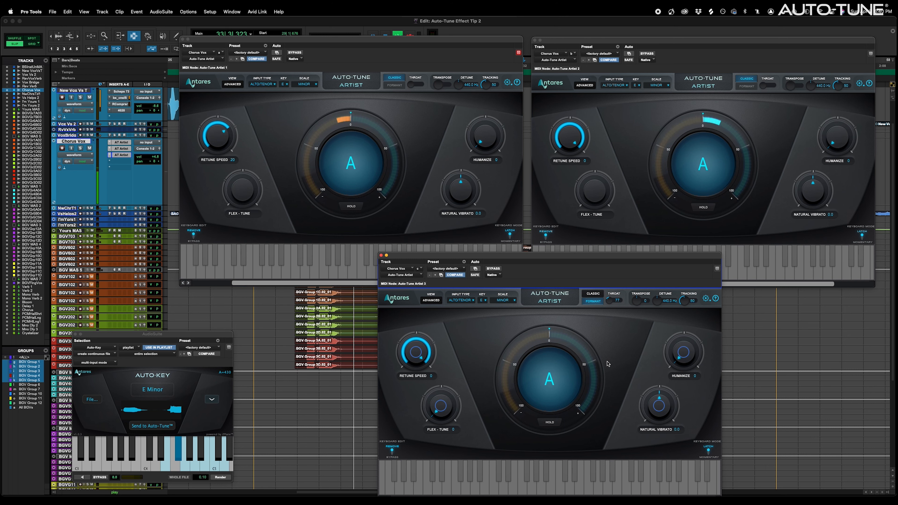
{"action": "left_click_drag", "start_coordinate": [607, 363], "coordinate": [606, 377]}
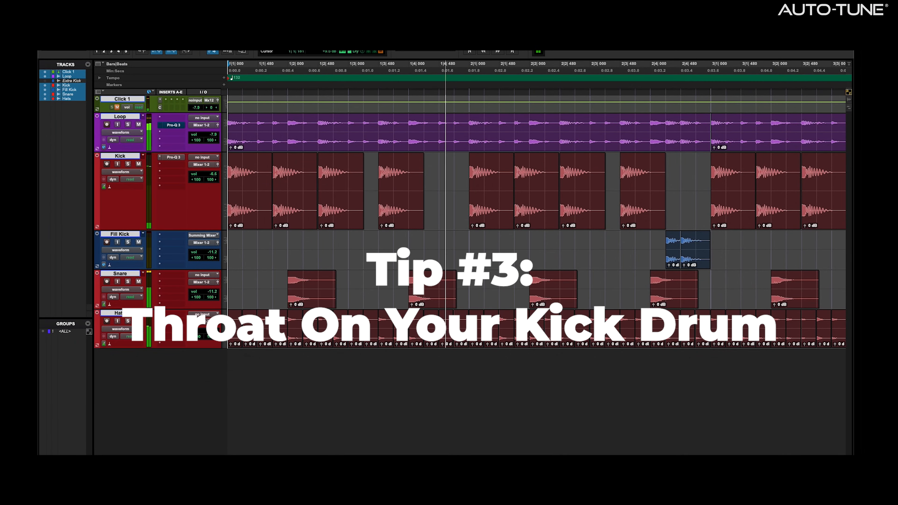
In the Kick Enhance session, insert AVOX THROAT (stereo) below Pro-Q 3 on the Kick track
{"action": "left_click", "coordinate": [160, 165]}
{"action": "mouse_move", "coordinate": [187, 175]}
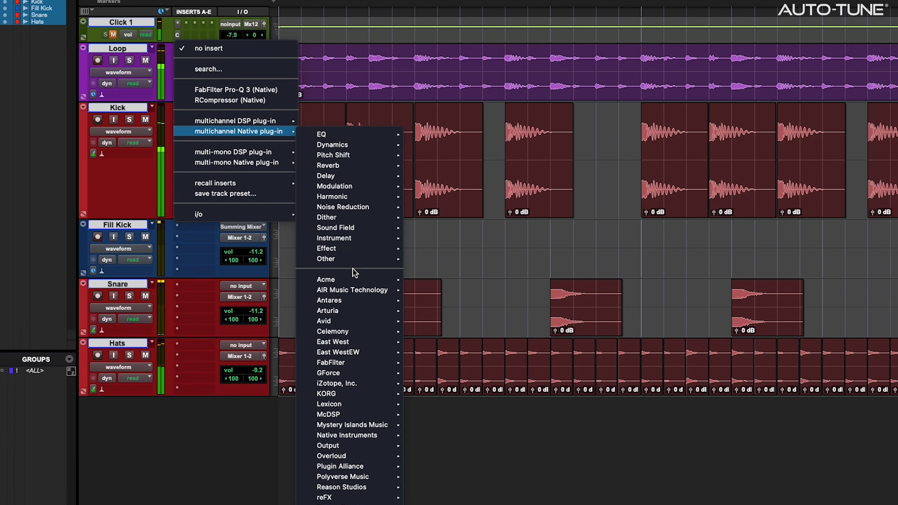
{"action": "mouse_move", "coordinate": [339, 300]}
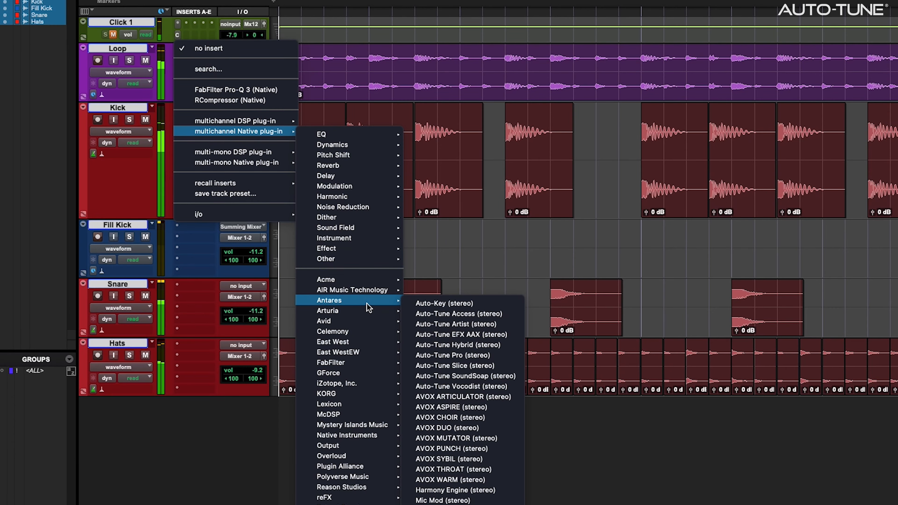
{"action": "left_click", "coordinate": [487, 470]}
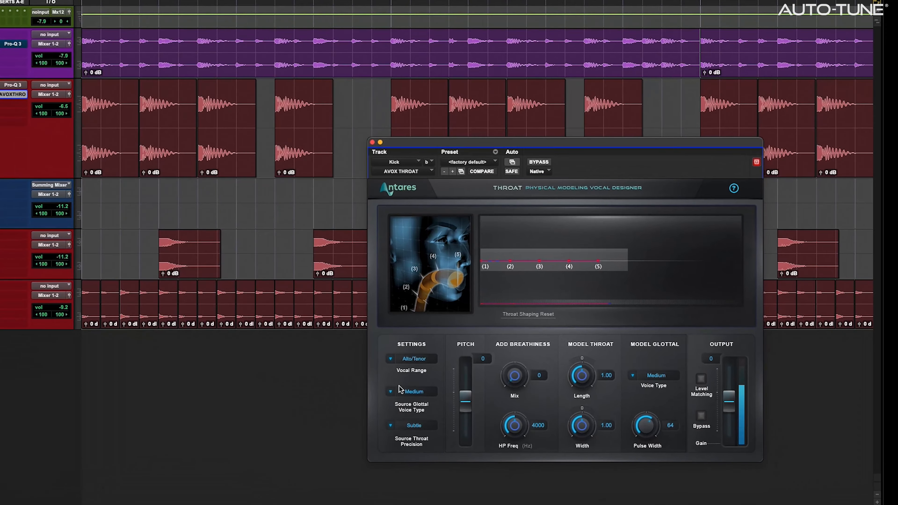
Set both the source and model glottal voice types to Soft and the source throat precision to Extreme
{"action": "left_click", "coordinate": [486, 397]}
{"action": "left_click", "coordinate": [415, 402]}
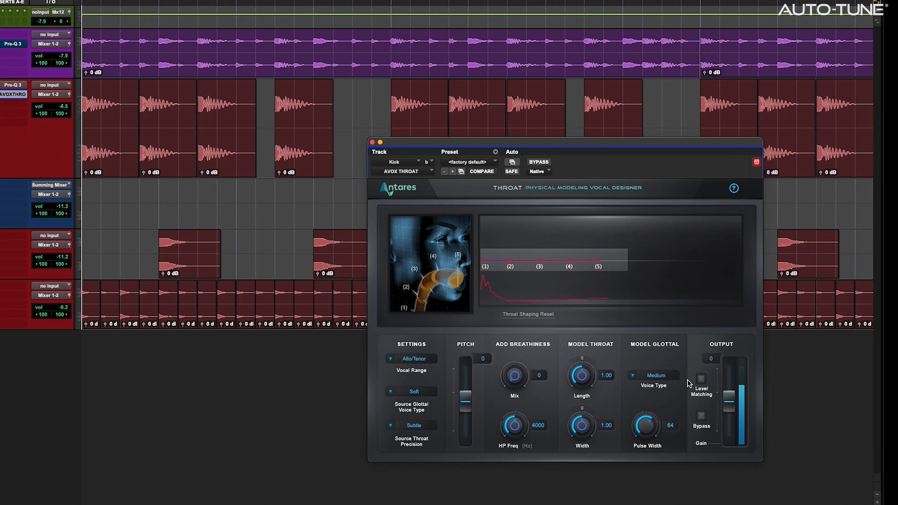
{"action": "left_click", "coordinate": [659, 375]}
{"action": "left_click", "coordinate": [650, 386]}
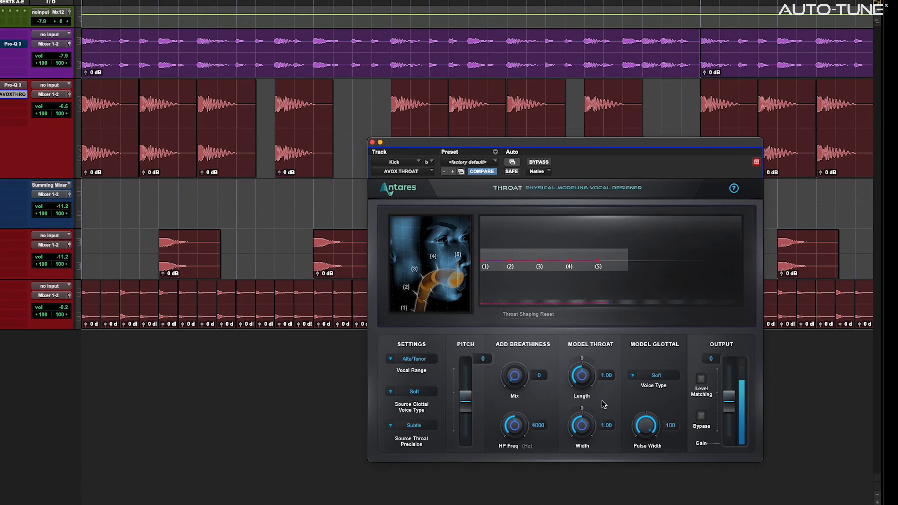
{"action": "left_click", "coordinate": [423, 428]}
{"action": "left_click", "coordinate": [417, 456]}
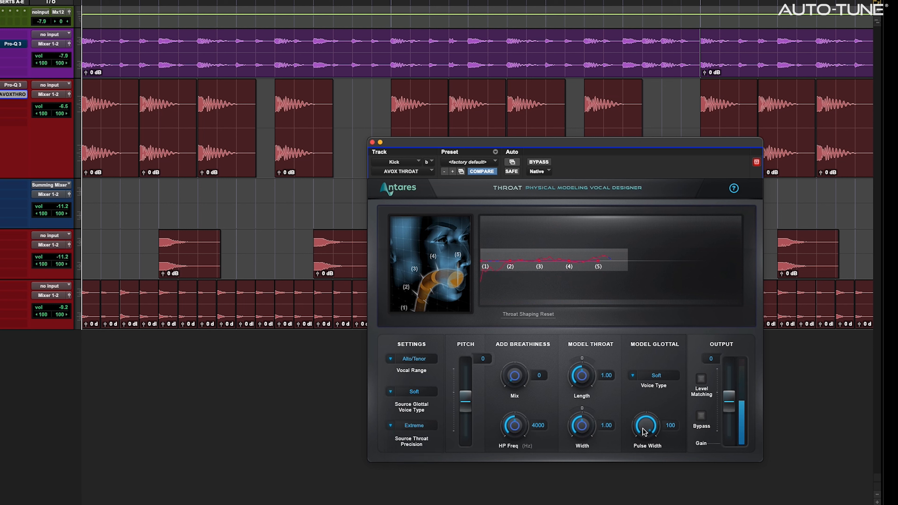
Set the glottal pulse width to 46 and the throat length and width to 1.50, and compare the kick with the plug-in bypassed
{"action": "left_click_drag", "start_coordinate": [644, 432], "coordinate": [646, 439]}
{"action": "left_click_drag", "start_coordinate": [646, 477], "coordinate": [643, 491]}
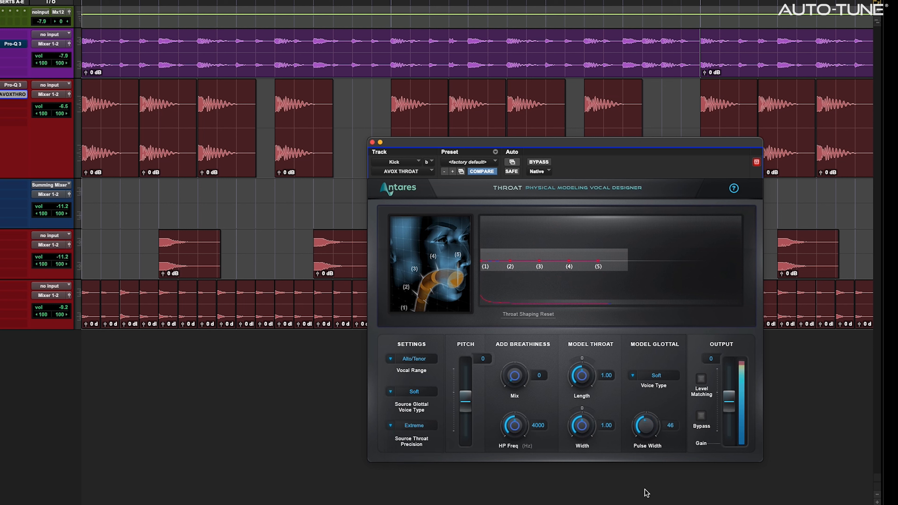
{"action": "left_click_drag", "start_coordinate": [580, 374], "coordinate": [586, 340]}
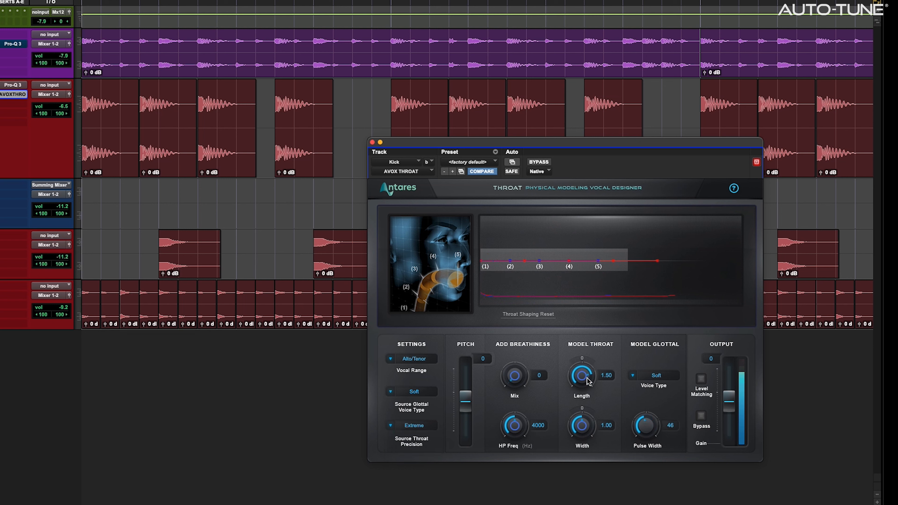
{"action": "left_click_drag", "start_coordinate": [585, 439], "coordinate": [589, 397]}
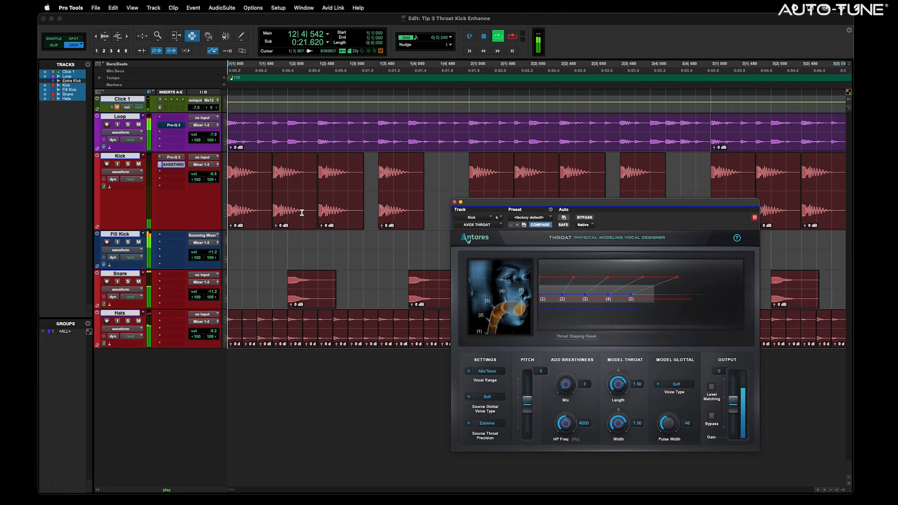
{"action": "left_click", "coordinate": [585, 217]}
{"action": "left_click", "coordinate": [584, 218]}
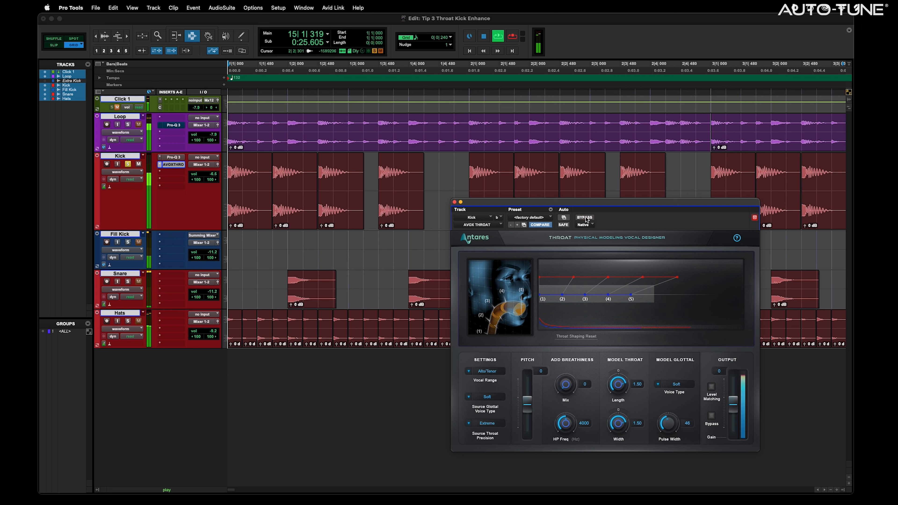
Pull down the first two throat shaping points, and balance the level with output gain at -10 and Kick track volume at -1.5
{"action": "left_click_drag", "start_coordinate": [540, 276], "coordinate": [543, 317]}
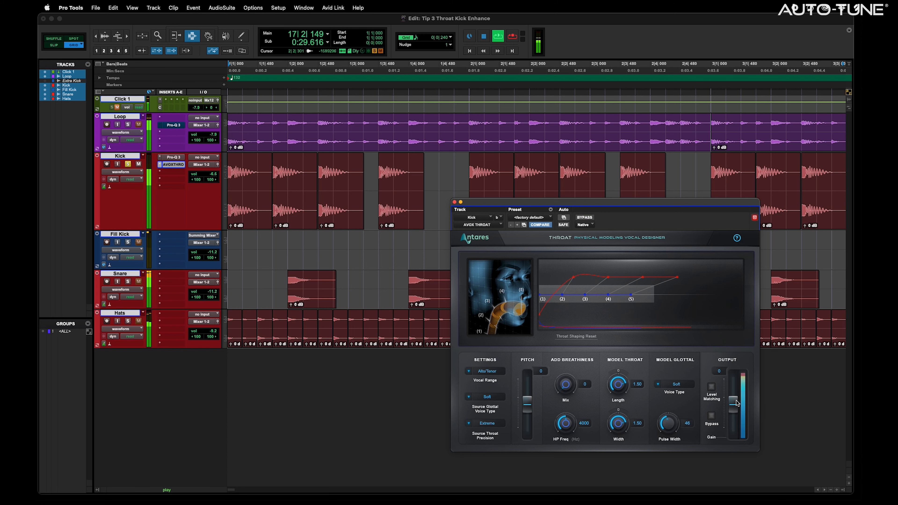
{"action": "left_click_drag", "start_coordinate": [733, 401], "coordinate": [735, 413]}
{"action": "left_click_drag", "start_coordinate": [216, 178], "coordinate": [215, 169]}
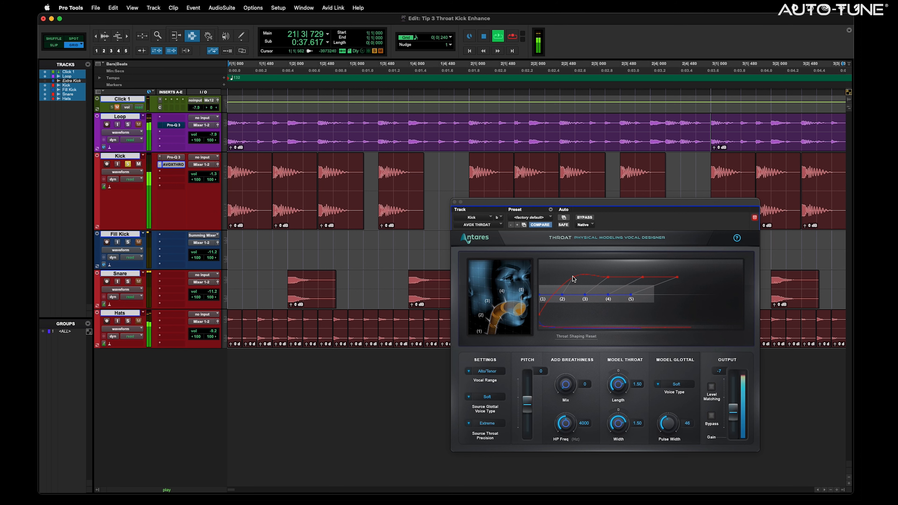
{"action": "left_click_drag", "start_coordinate": [572, 277], "coordinate": [566, 311]}
{"action": "left_click_drag", "start_coordinate": [737, 411], "coordinate": [736, 418]}
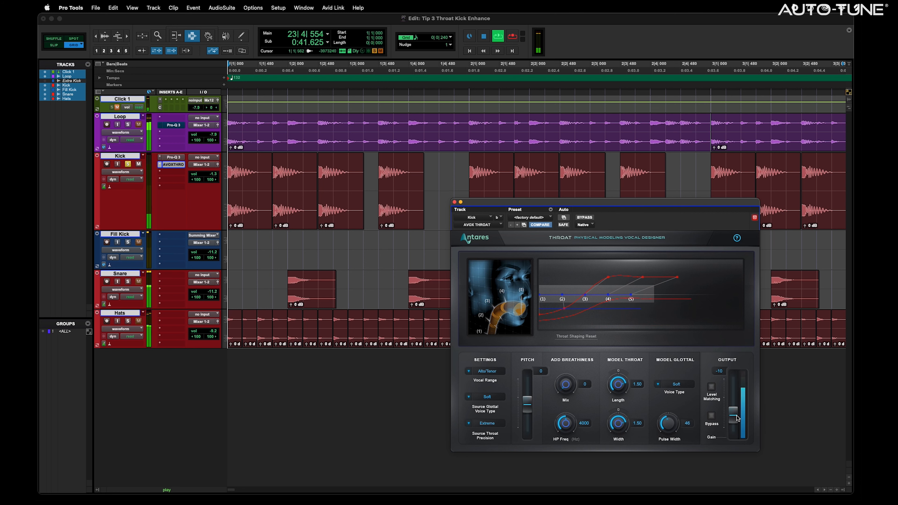
Enable Level Matching with output gain at -2, raise the Kick track volume to +1.2, and compare the effect with bypass
{"action": "left_click", "coordinate": [711, 386]}
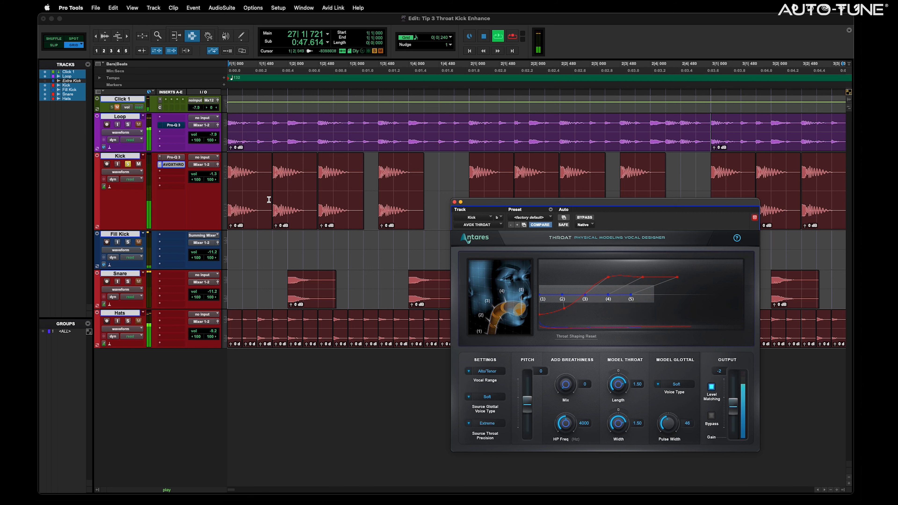
{"action": "left_click", "coordinate": [213, 174]}
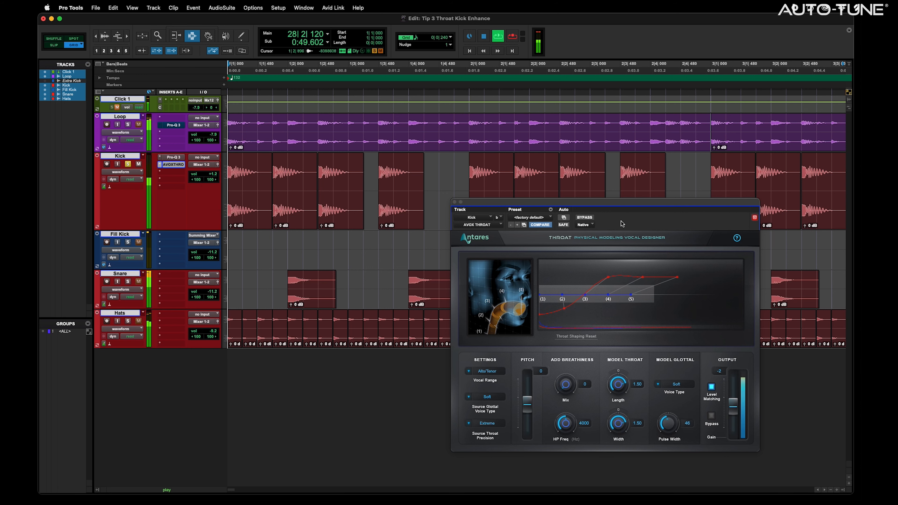
{"action": "left_click", "coordinate": [585, 218]}
{"action": "left_click", "coordinate": [585, 218]}
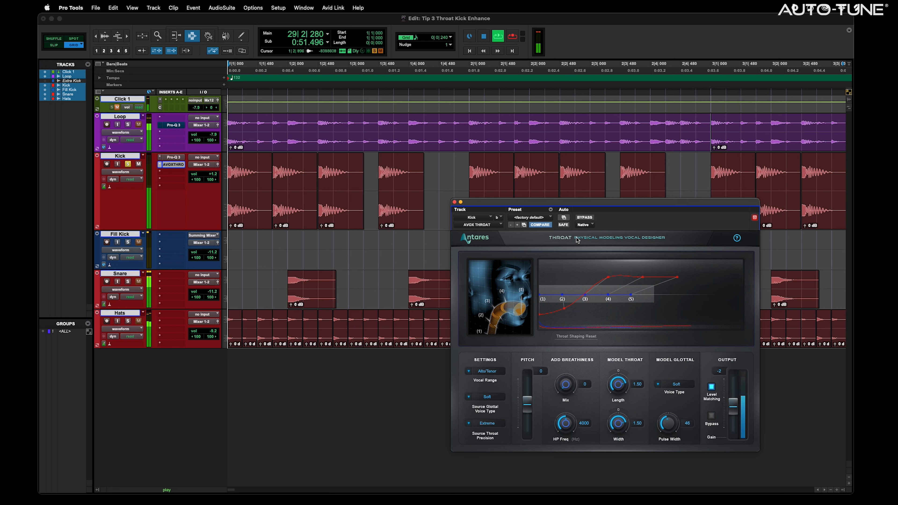
Unsolo the Kick track and set the model throat length to 1.30 while the full drum loop plays
{"action": "left_click", "coordinate": [128, 164]}
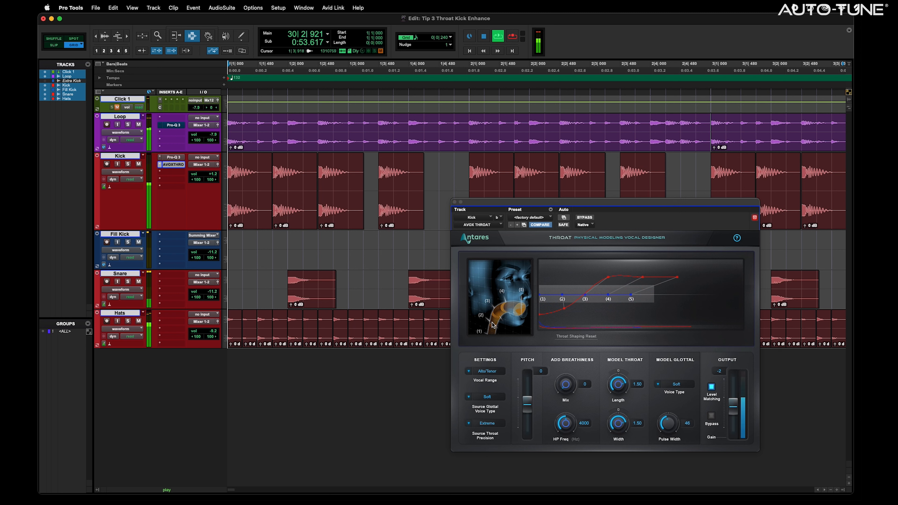
{"action": "left_click_drag", "start_coordinate": [618, 384], "coordinate": [619, 393]}
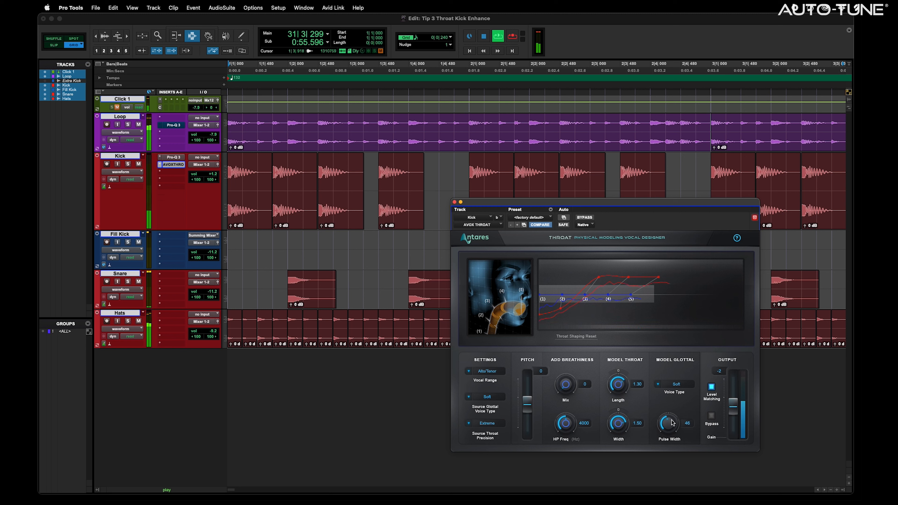